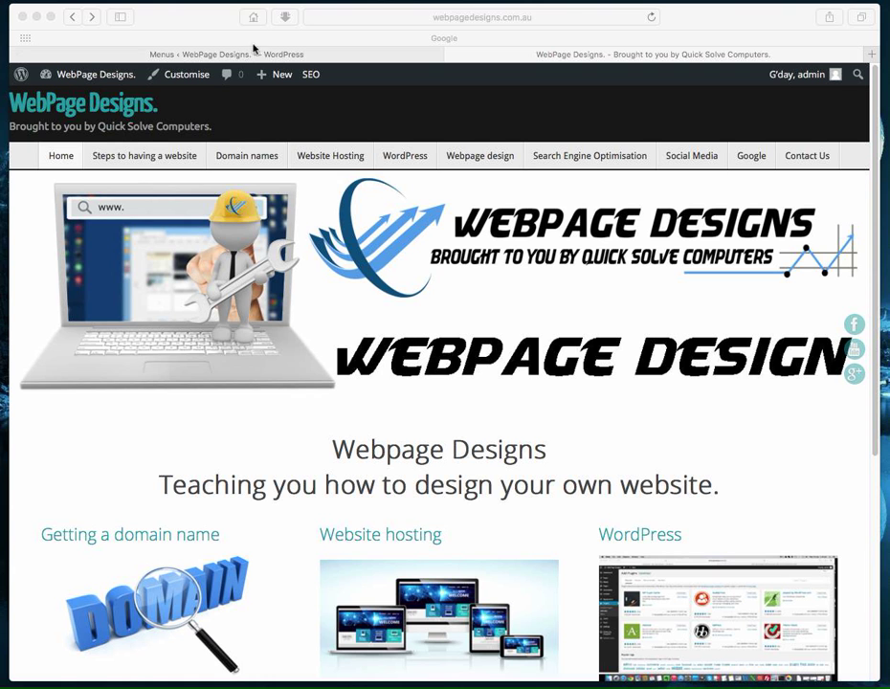
- Open the WordPress dashboard and look over the site's public home page from top to bottom
left_click(218, 54)
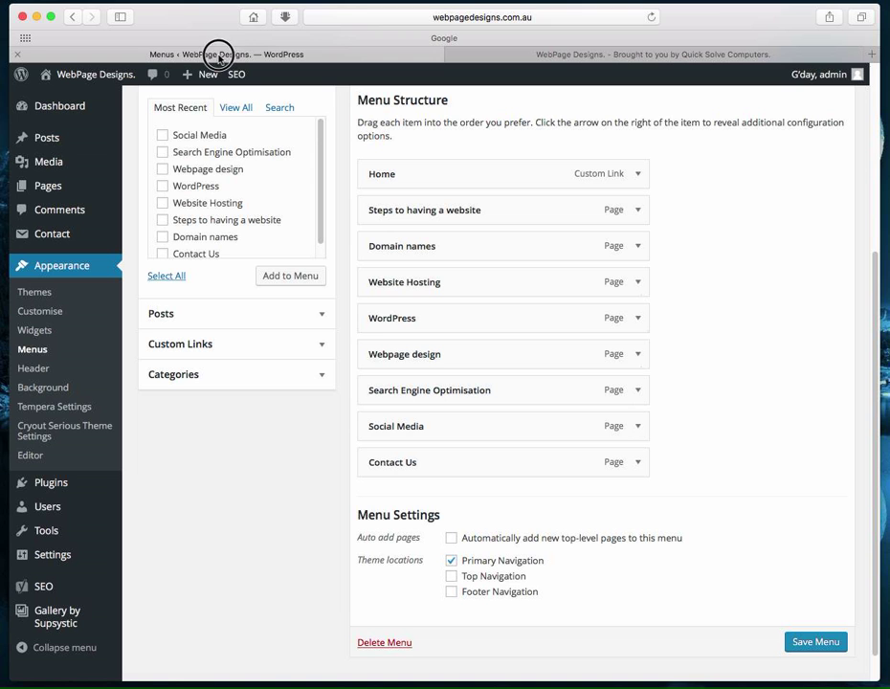
left_click(58, 108)
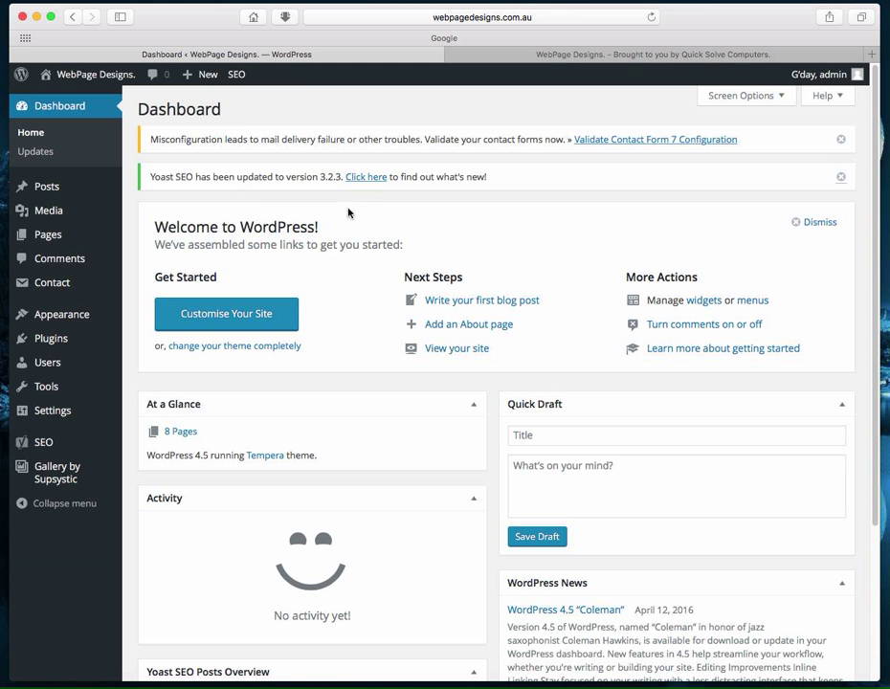
scroll(373, 211, "down", 2)
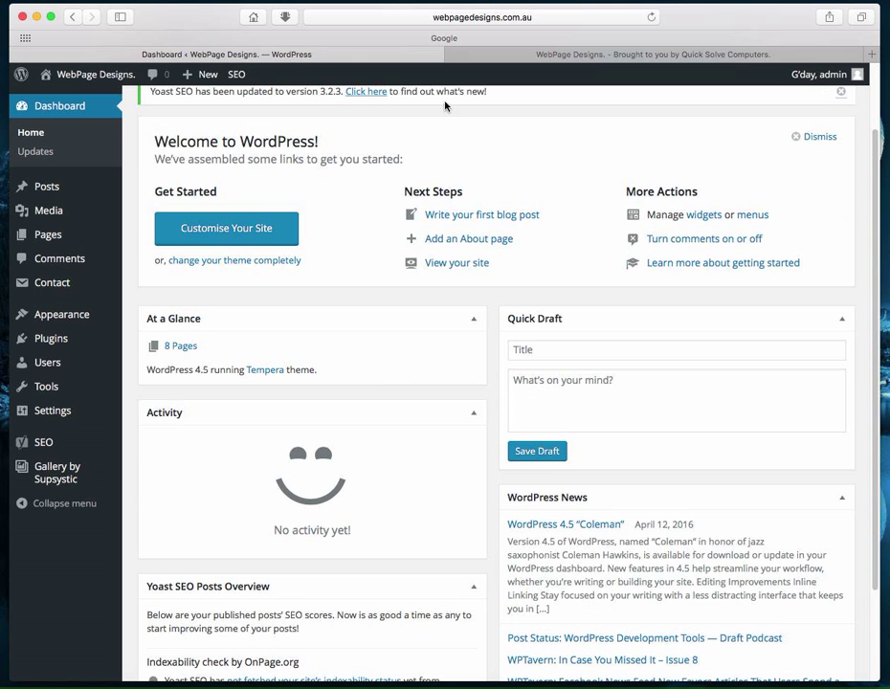
left_click(455, 54)
scroll(515, 354, "down", 5)
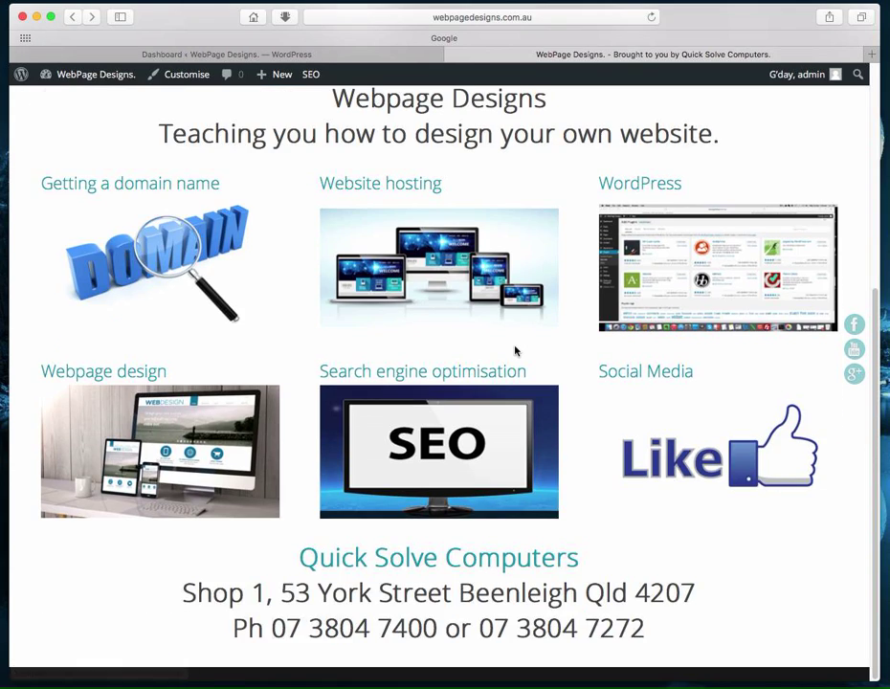
scroll(513, 353, "up", 6)
left_click(288, 54)
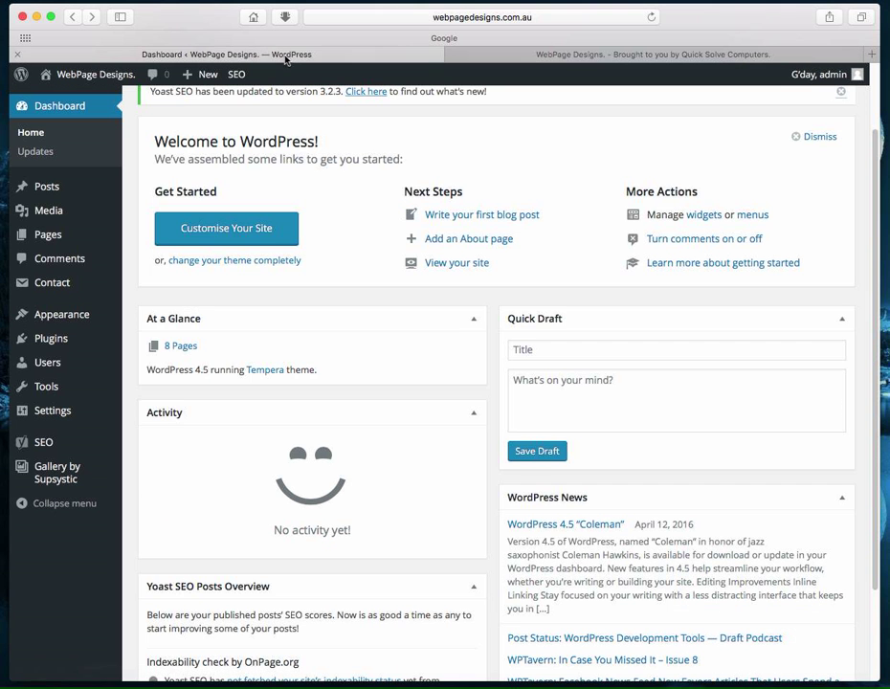
- Open the Presentation Page section of the Tempera theme settings and go to its slider settings
mouse_move(52, 320)
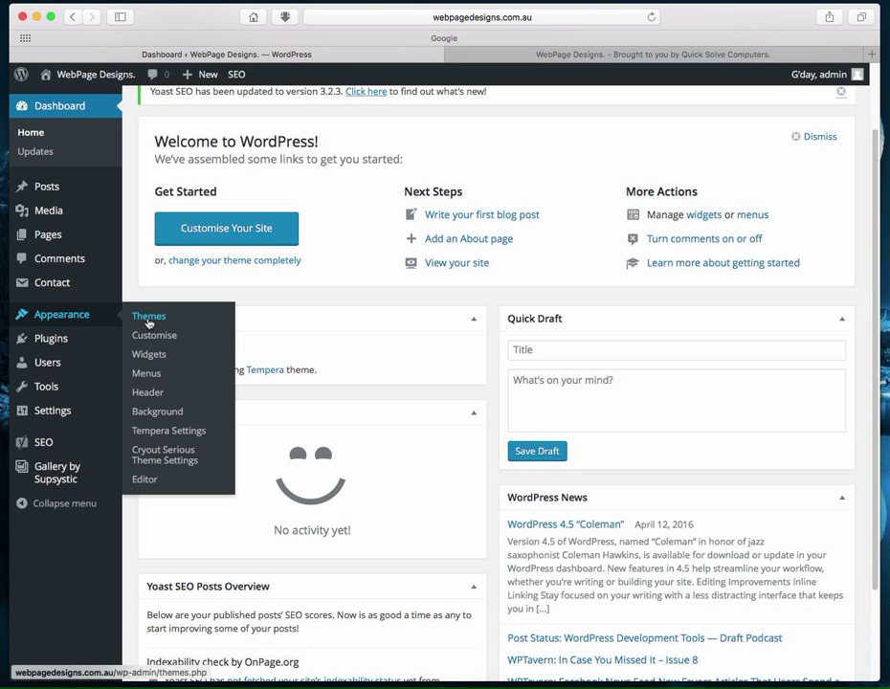
left_click(158, 435)
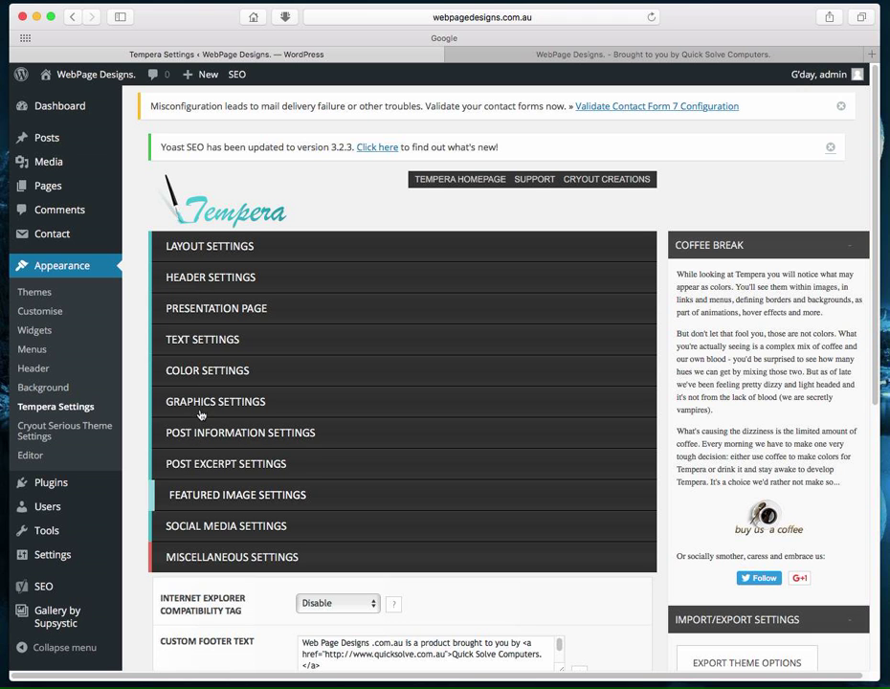
left_click(195, 311)
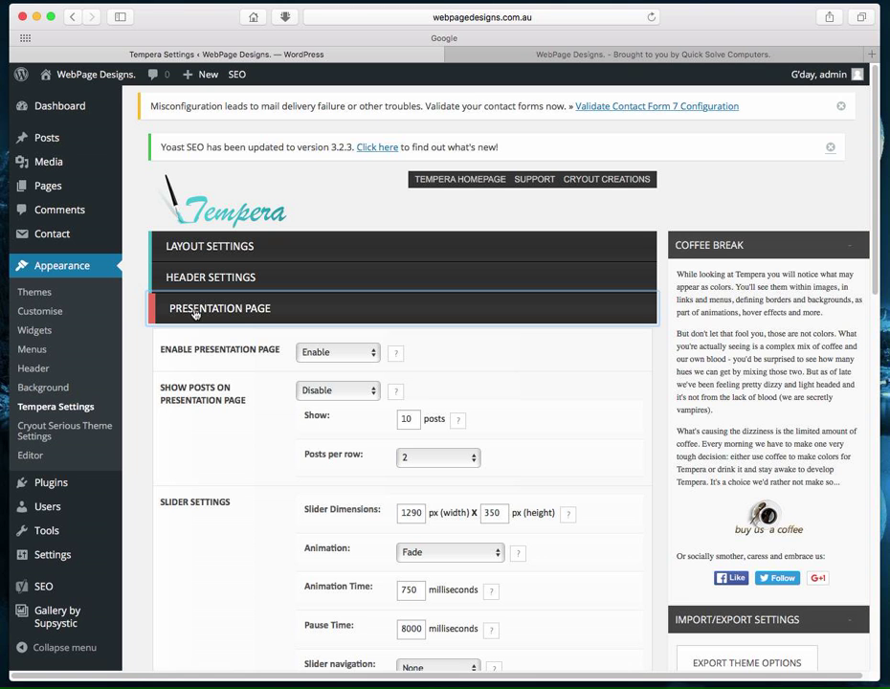
scroll(354, 369, "down", 3)
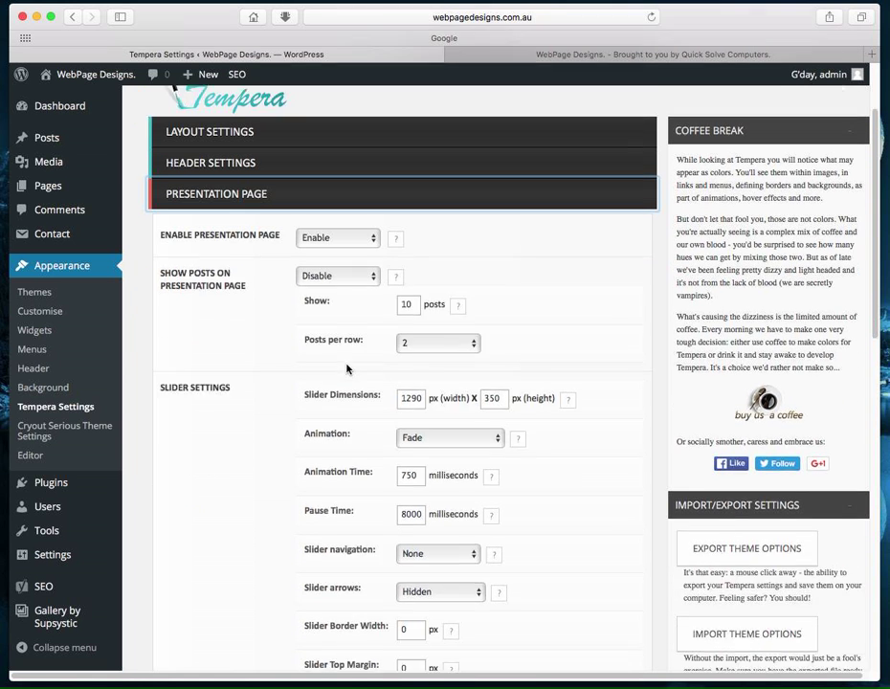
scroll(346, 368, "down", 1)
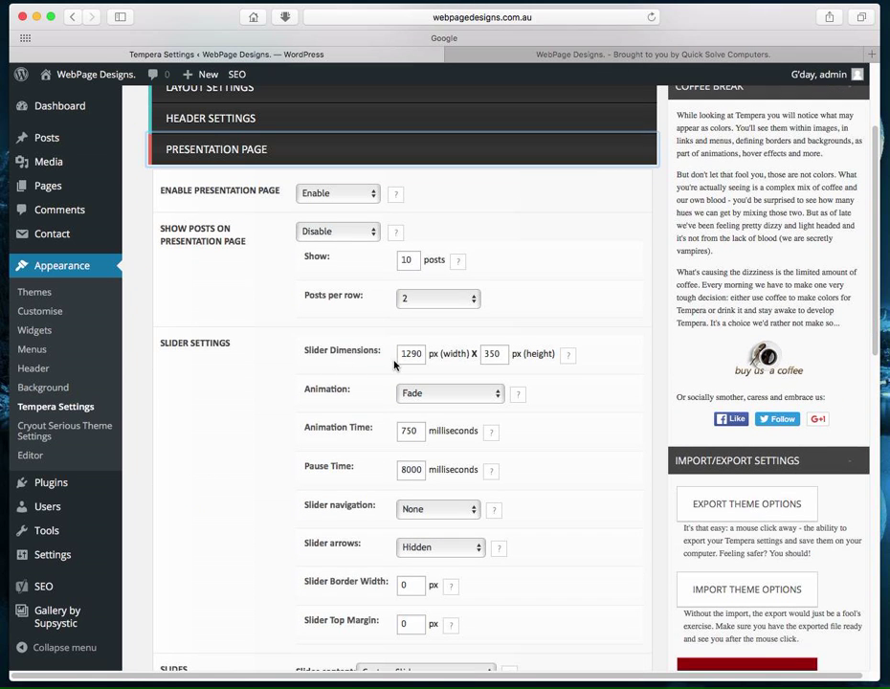
scroll(393, 365, "down", 1)
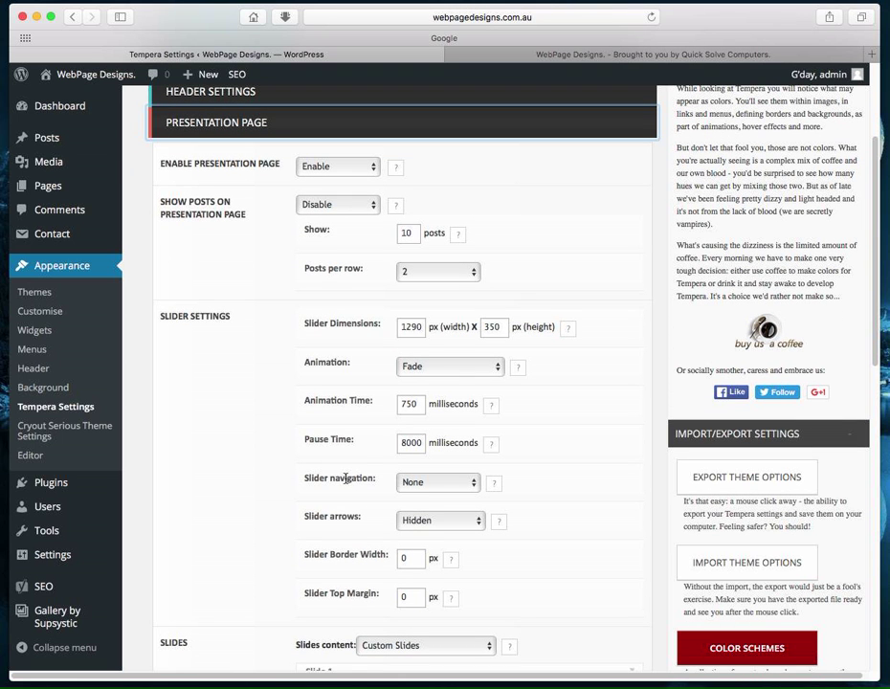
- Set the slider navigation to Numbers and save the theme settings
left_click(472, 482)
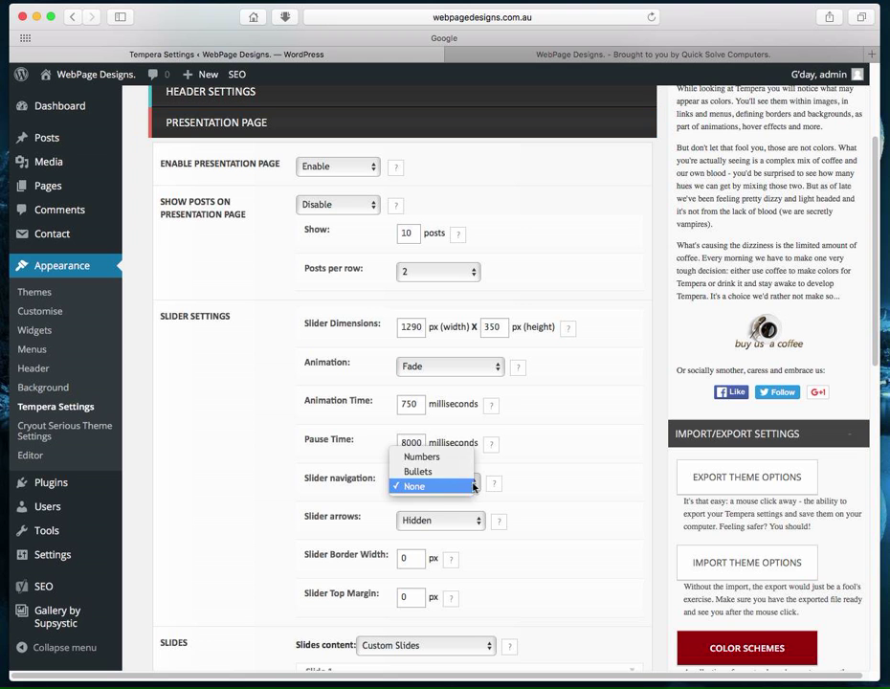
left_click(425, 458)
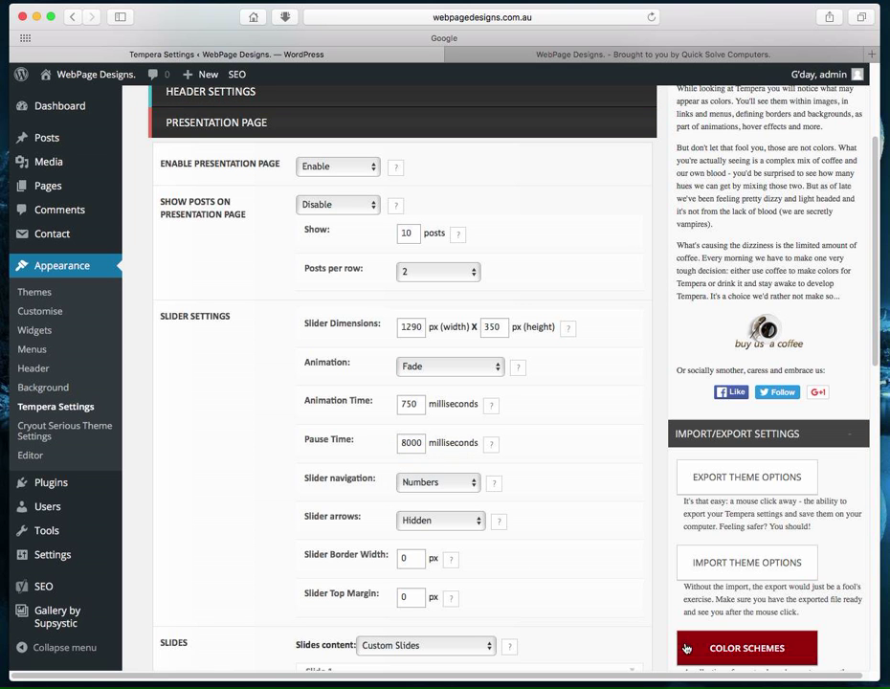
scroll(624, 629, "down", 10)
left_click(613, 586)
- Reload the site's home page and test the numbered slider navigation with slides 4, 5 and 2
left_click(620, 56)
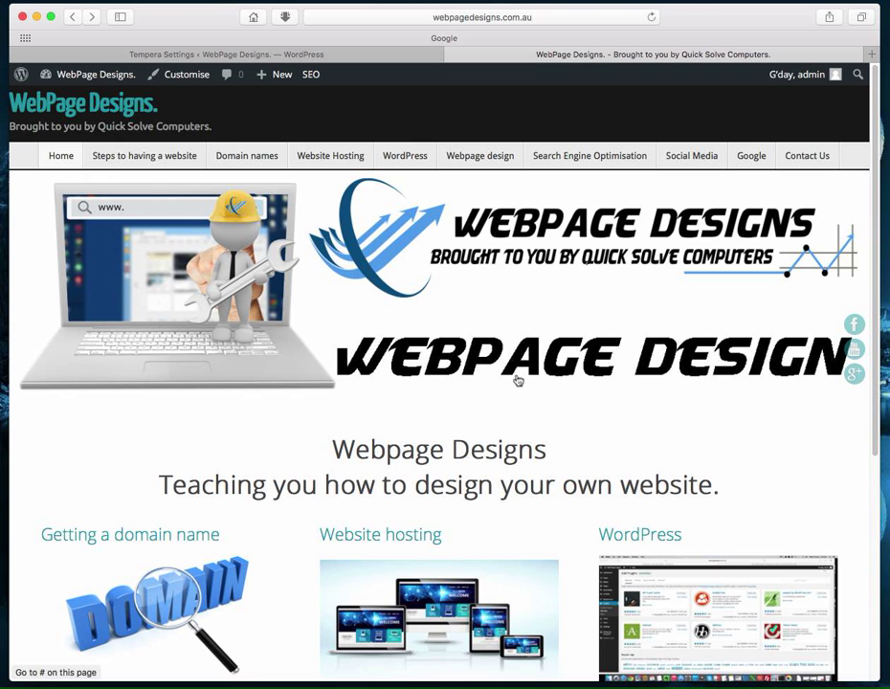
left_click(651, 16)
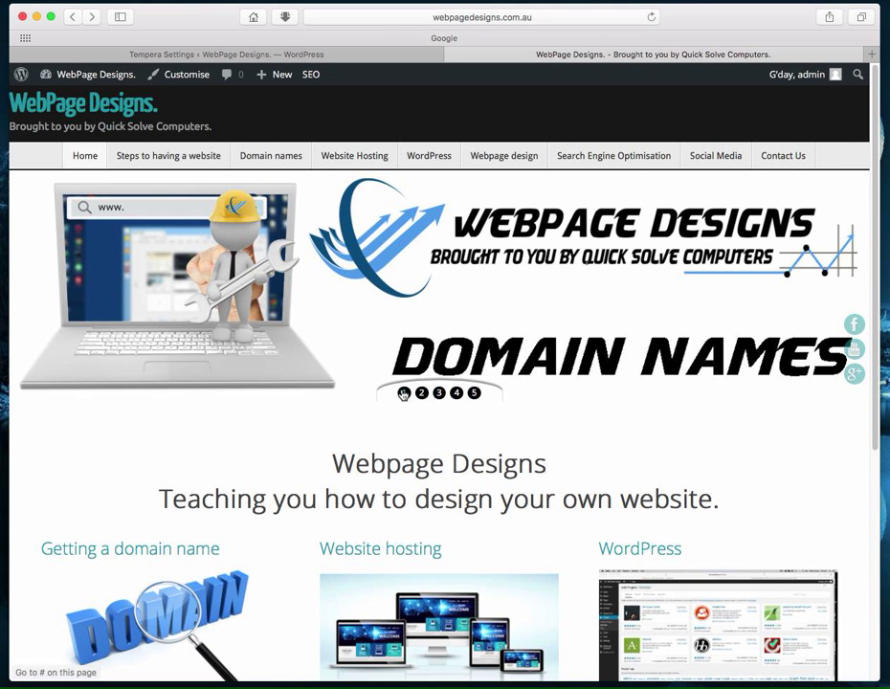
left_click(456, 396)
left_click(473, 394)
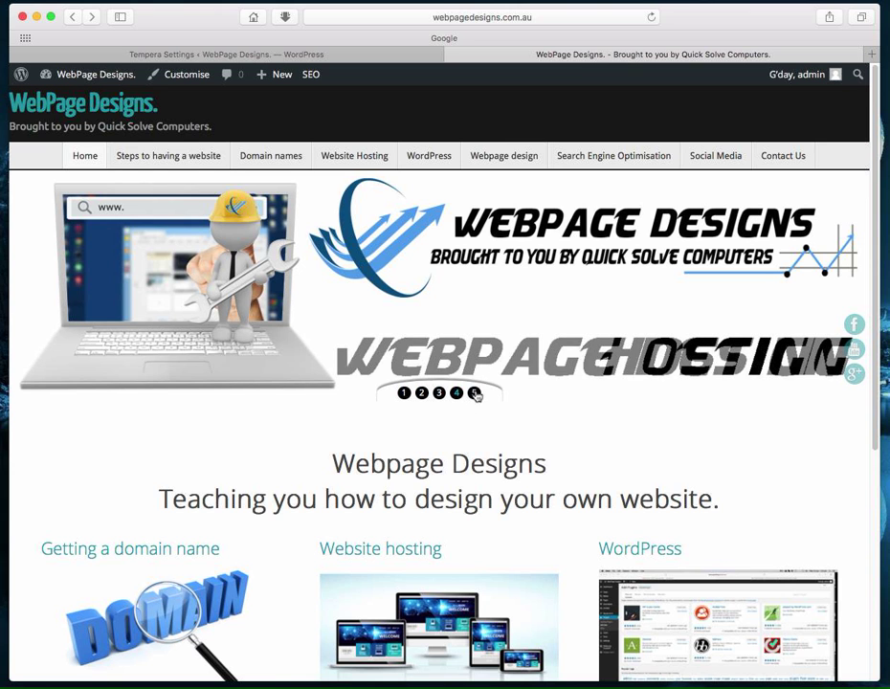
left_click(421, 393)
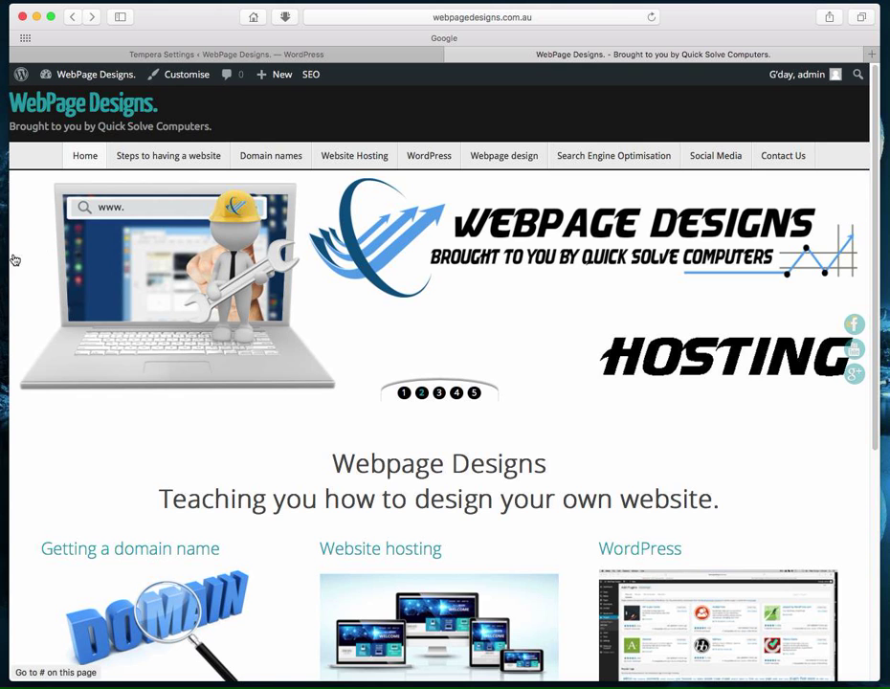
- Set the slider arrows to Always Visible in the Tempera settings and save the changes
left_click(312, 53)
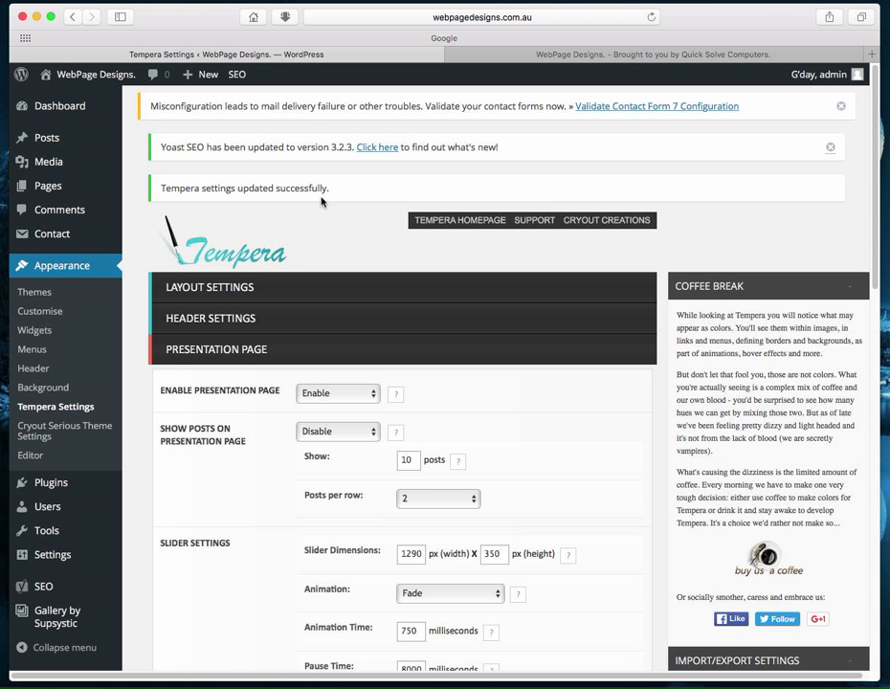
mouse_move(58, 106)
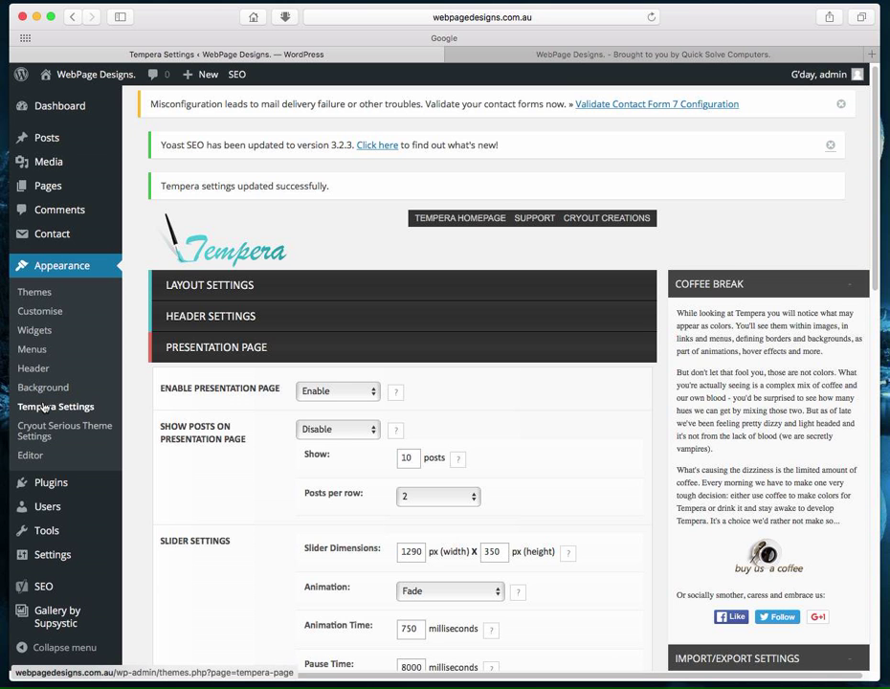
scroll(422, 461, "down", 5)
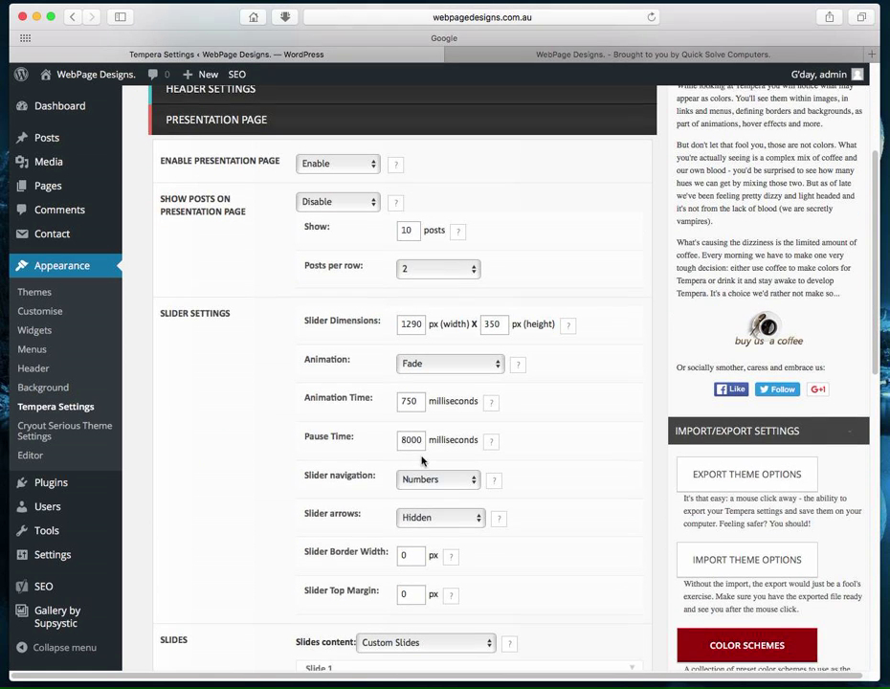
left_click(479, 514)
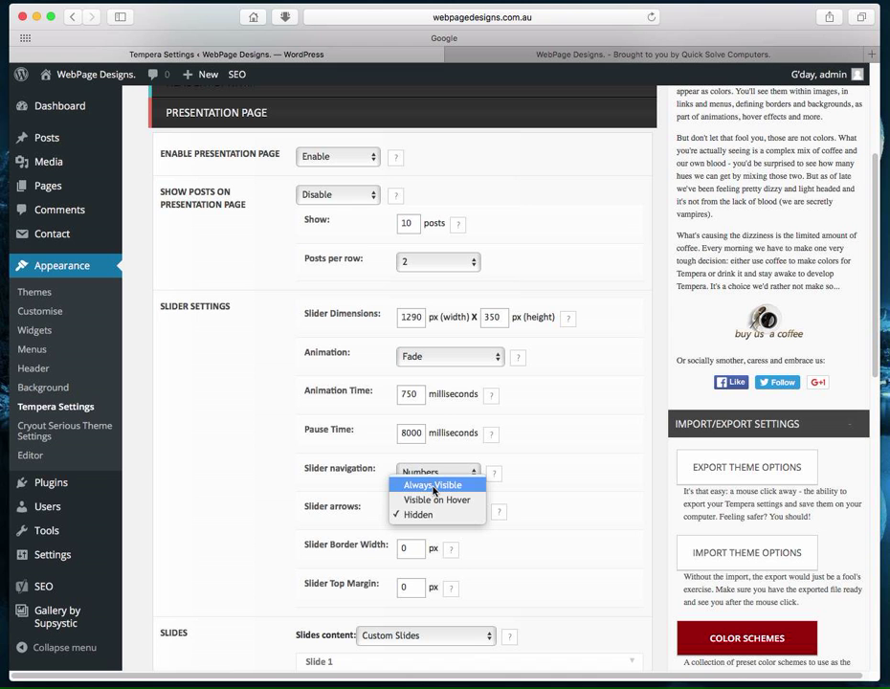
left_click(434, 486)
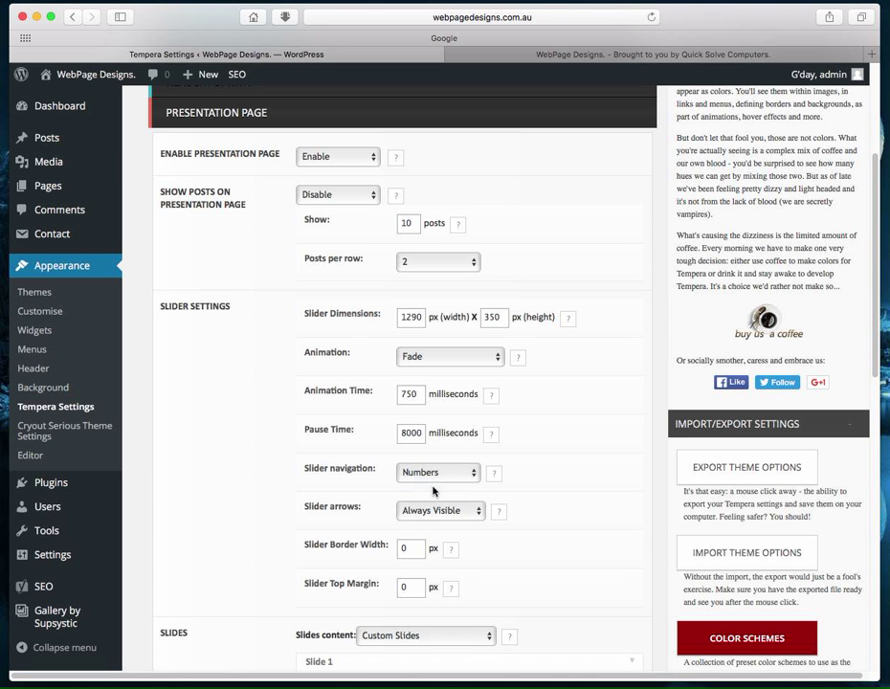
scroll(655, 538, "down", 15)
left_click(616, 583)
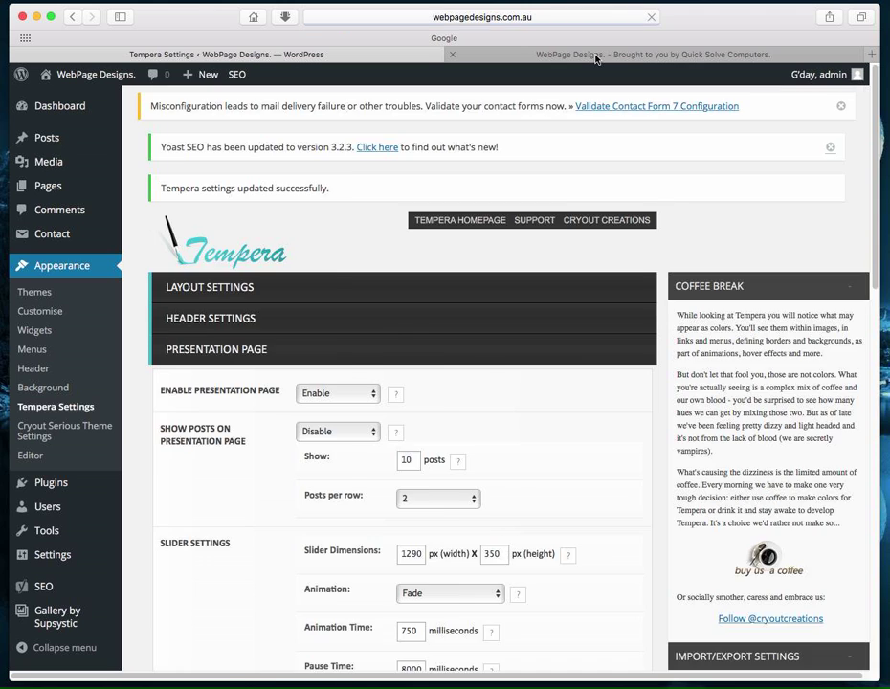
- Reload the site's home page and page backwards through the slides with the previous arrow
left_click(596, 56)
left_click(651, 17)
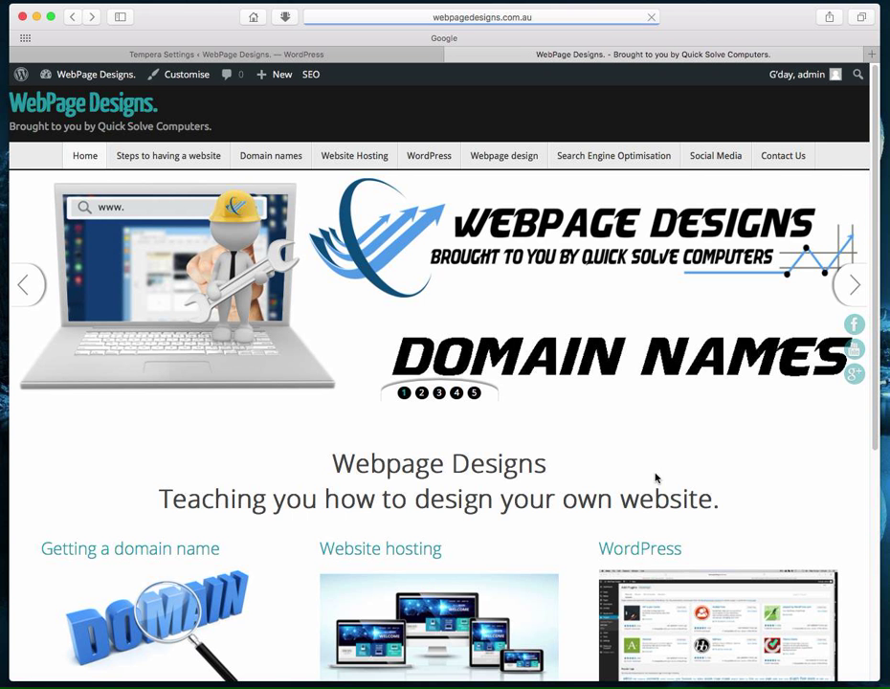
left_click(24, 285)
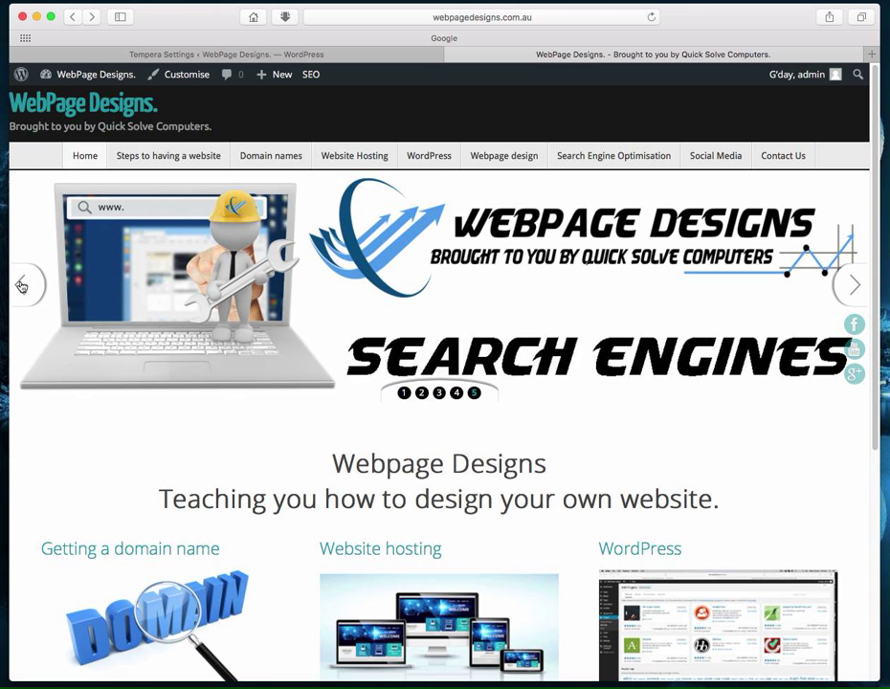
left_click(21, 285)
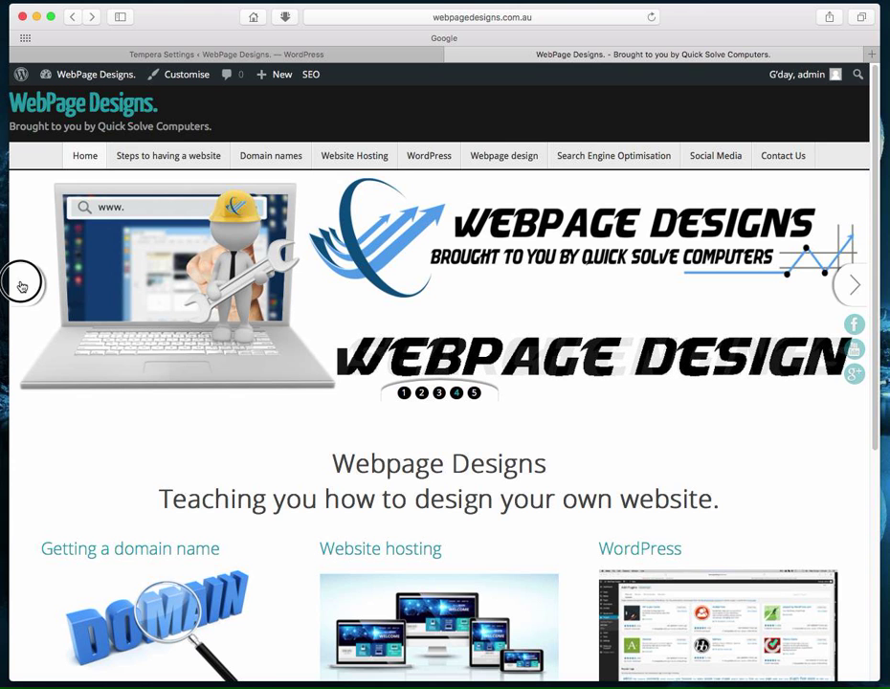
left_click(21, 285)
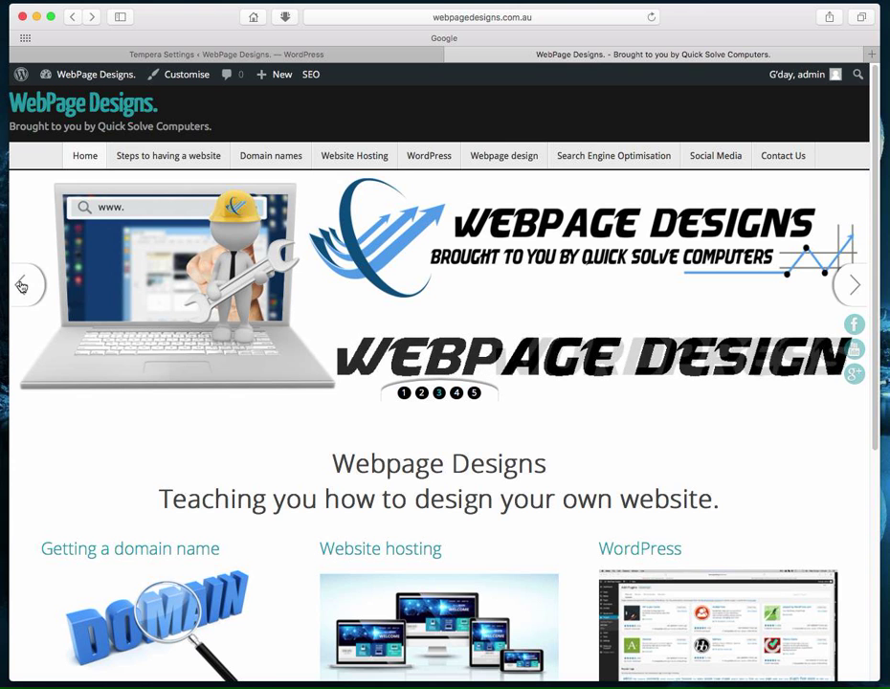
left_click(21, 285)
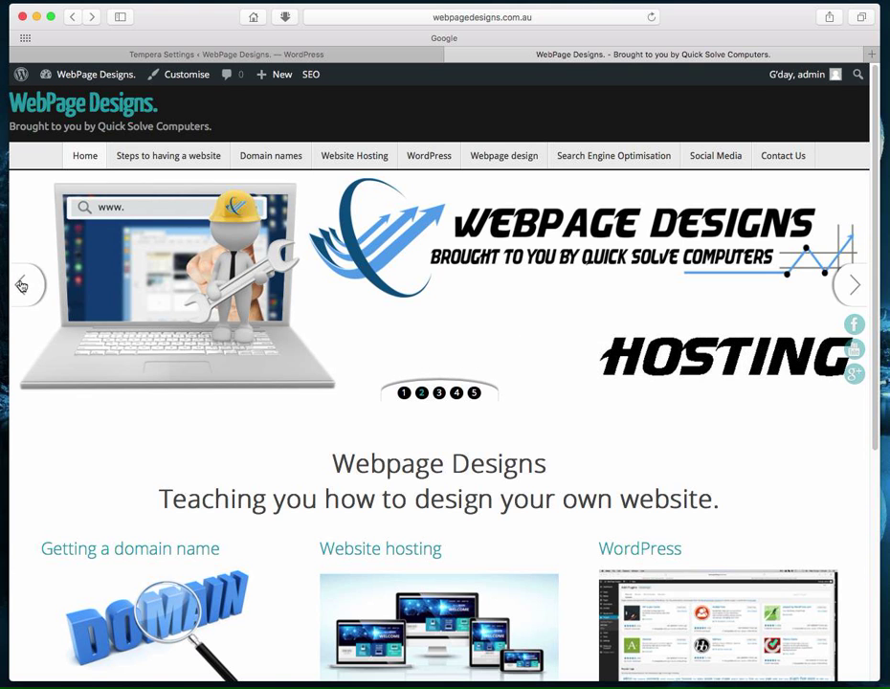
- Set the slider animation to Fold in the Tempera settings and save the changes
left_click(240, 55)
scroll(288, 451, "down", 6)
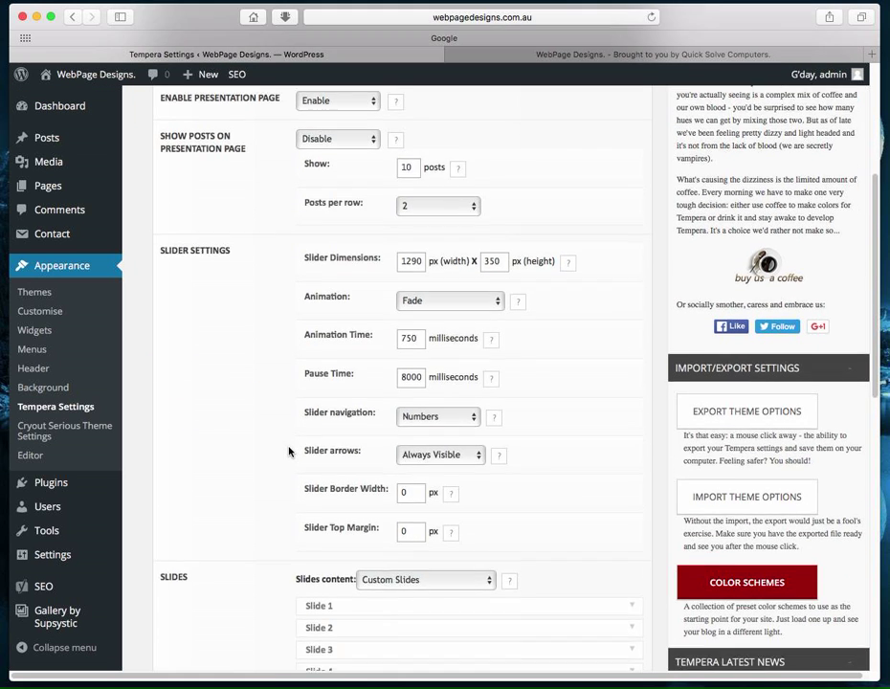
scroll(288, 451, "down", 1)
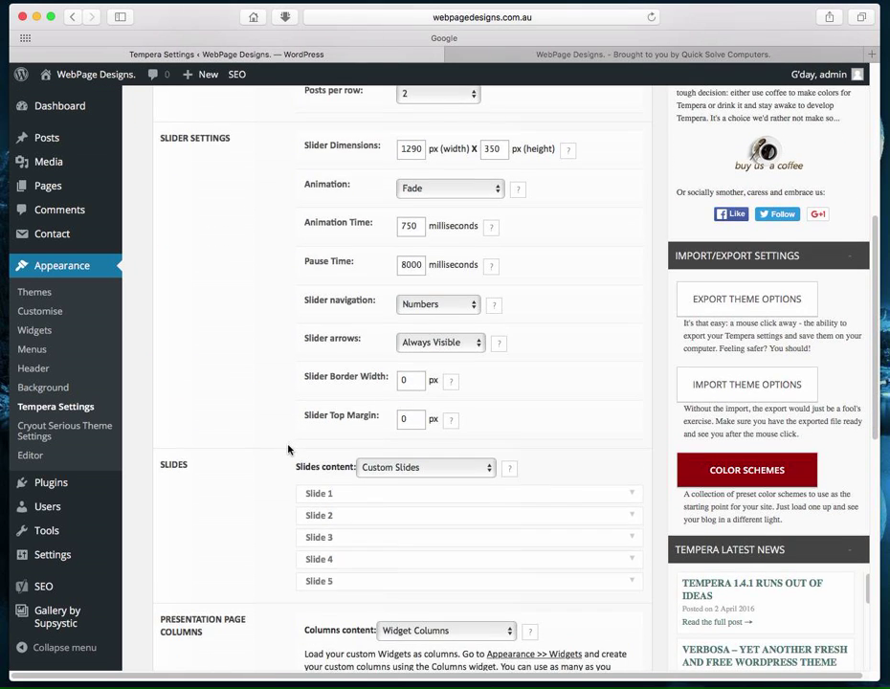
scroll(288, 450, "up", 1)
scroll(288, 449, "up", 1)
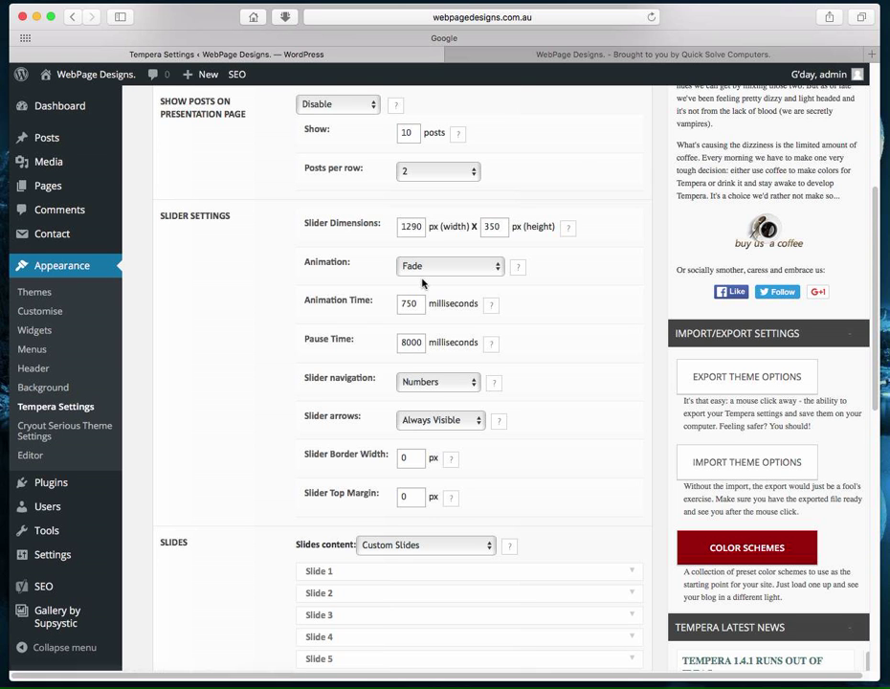
scroll(423, 279, "up", 3)
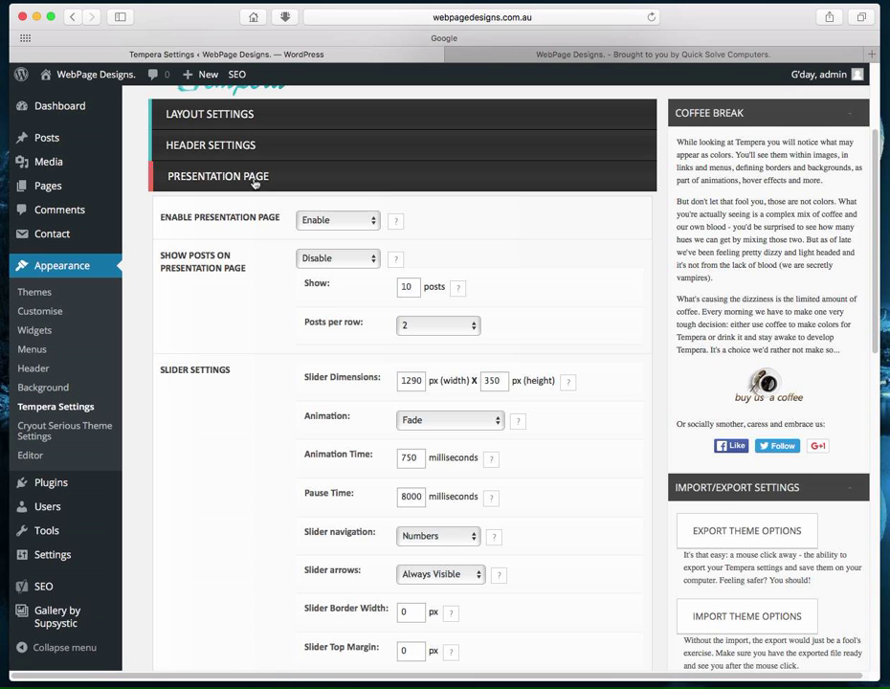
left_click(497, 421)
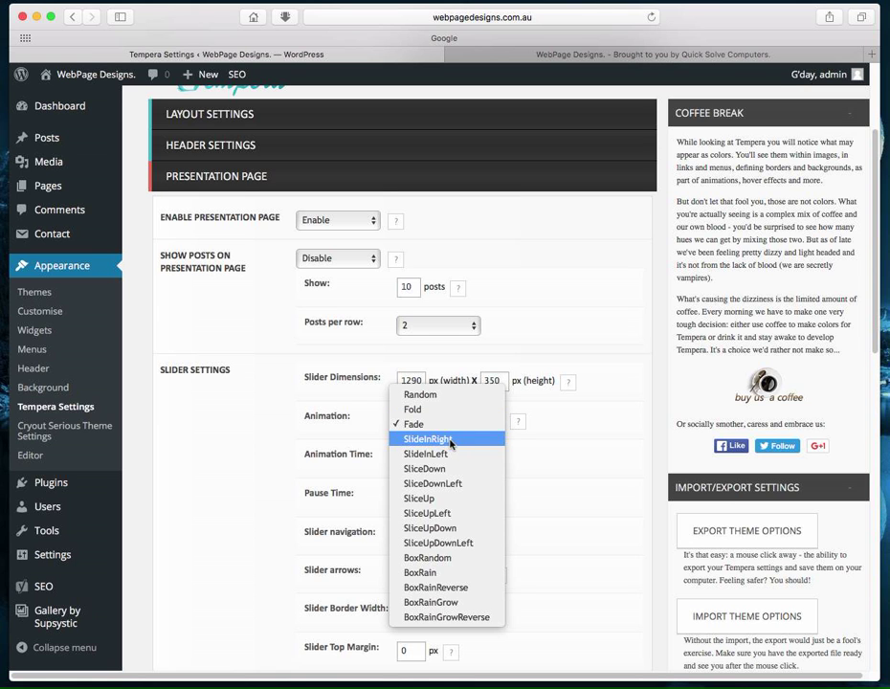
left_click(422, 410)
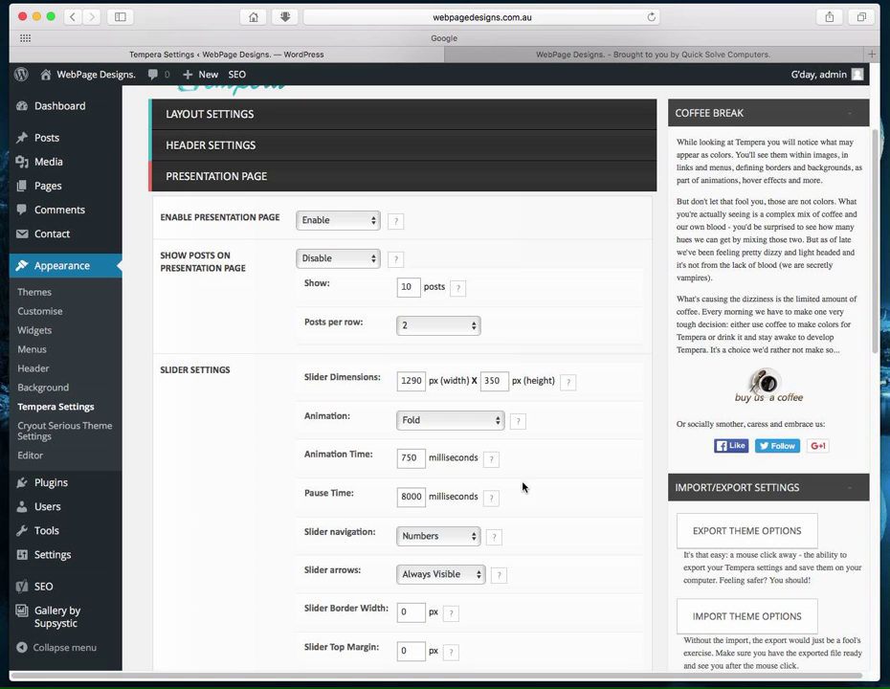
left_click(564, 416)
scroll(559, 421, "down", 1)
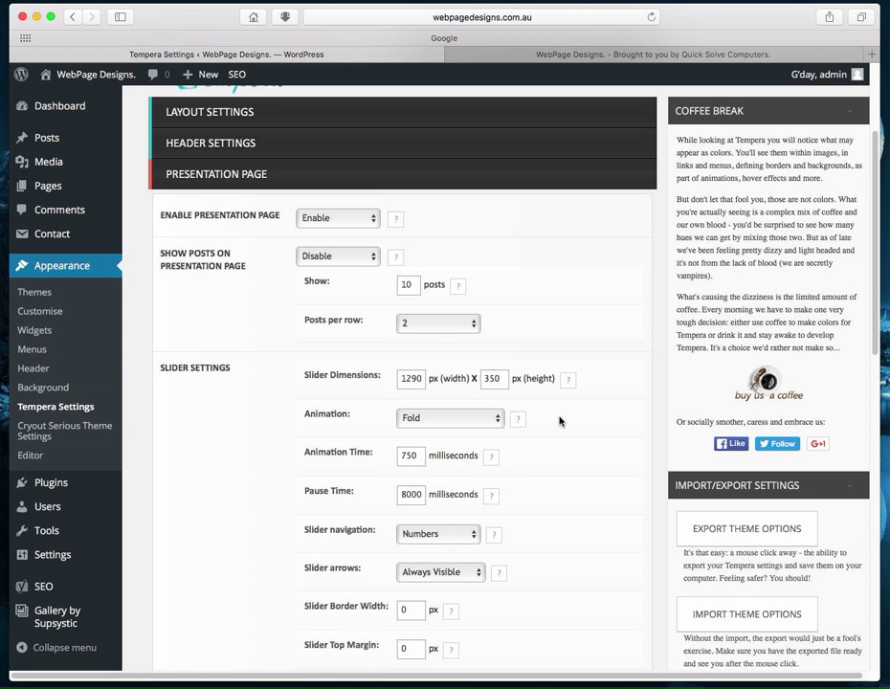
scroll(560, 420, "down", 5)
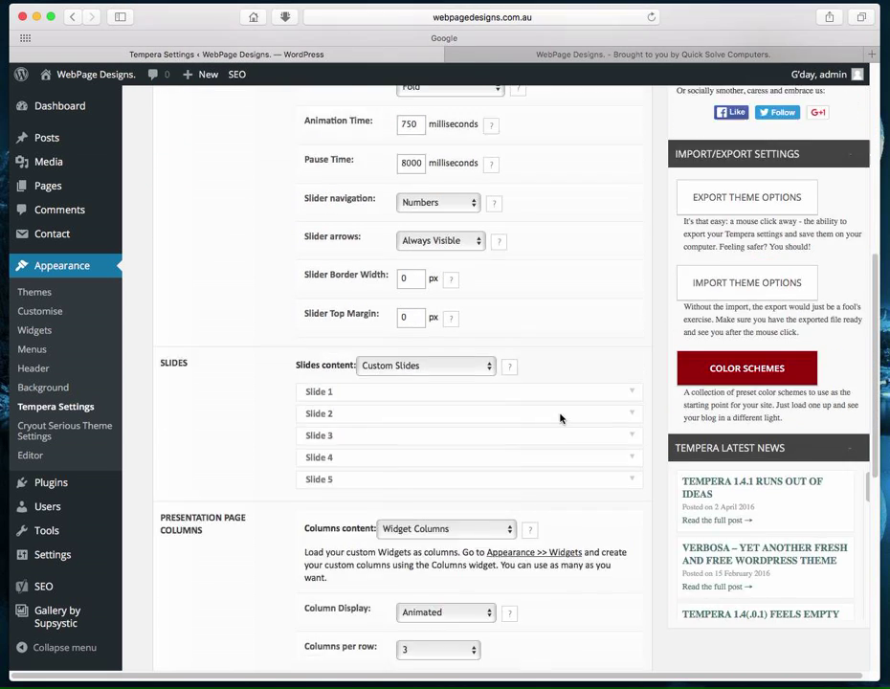
scroll(561, 418, "down", 8)
left_click(607, 590)
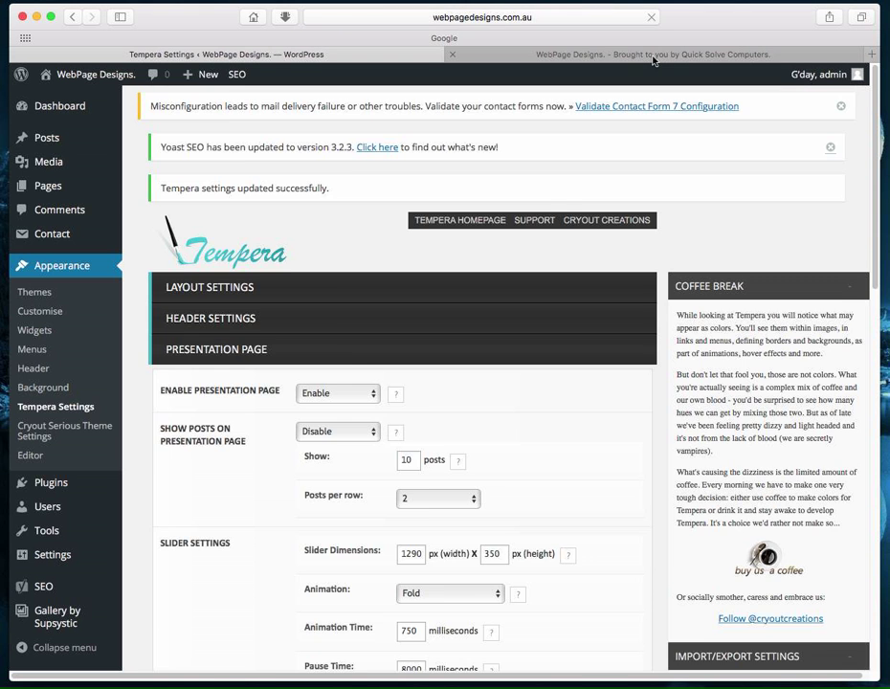
- Return to the site's home page and test the Fold animation by showing slides 3, 4 and 5
left_click(655, 58)
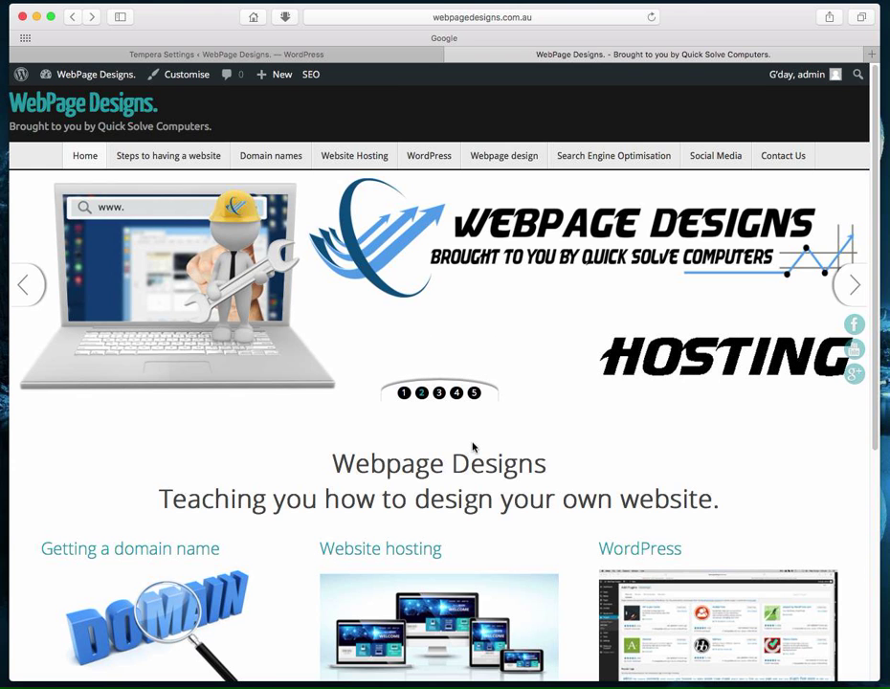
left_click(439, 393)
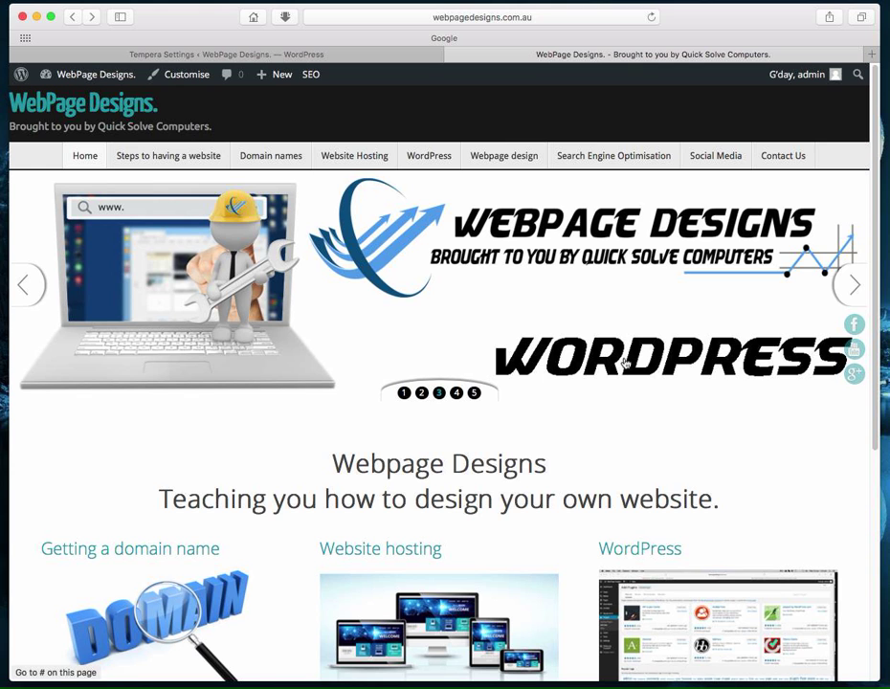
left_click(457, 393)
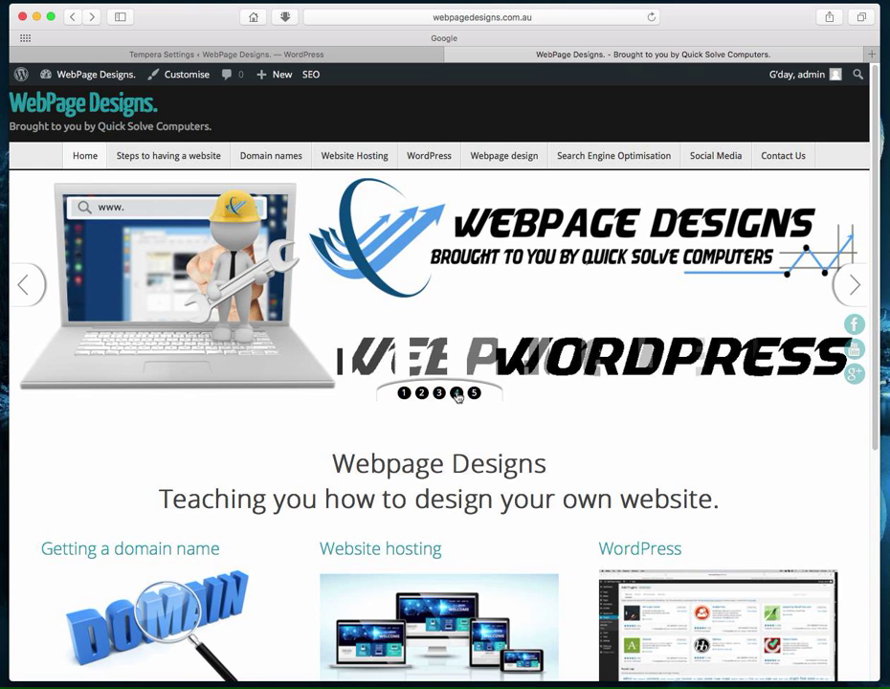
left_click(475, 393)
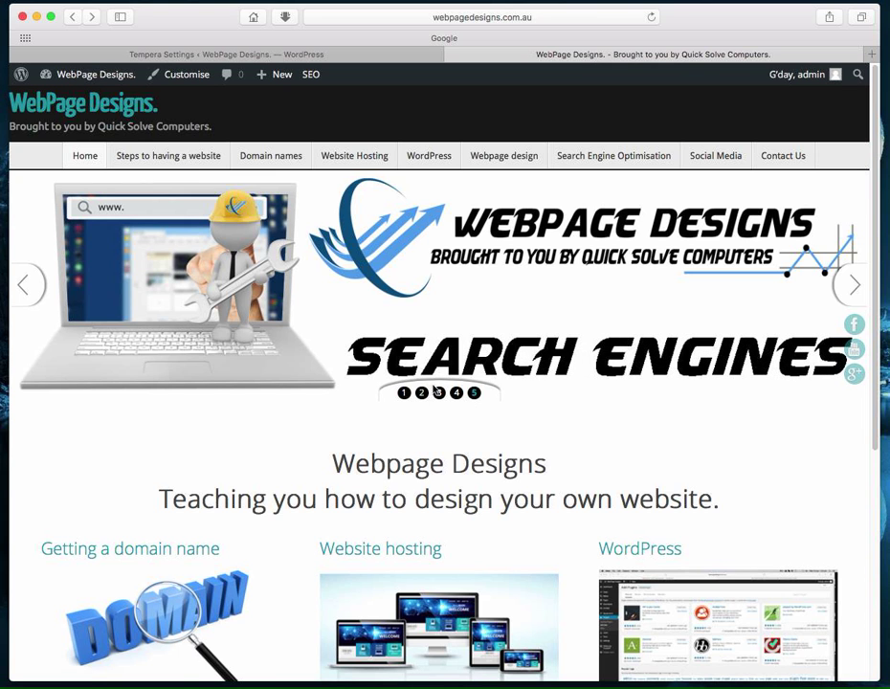
- Set the slider animation to SlideInRight in the Tempera settings and save the changes
left_click(247, 53)
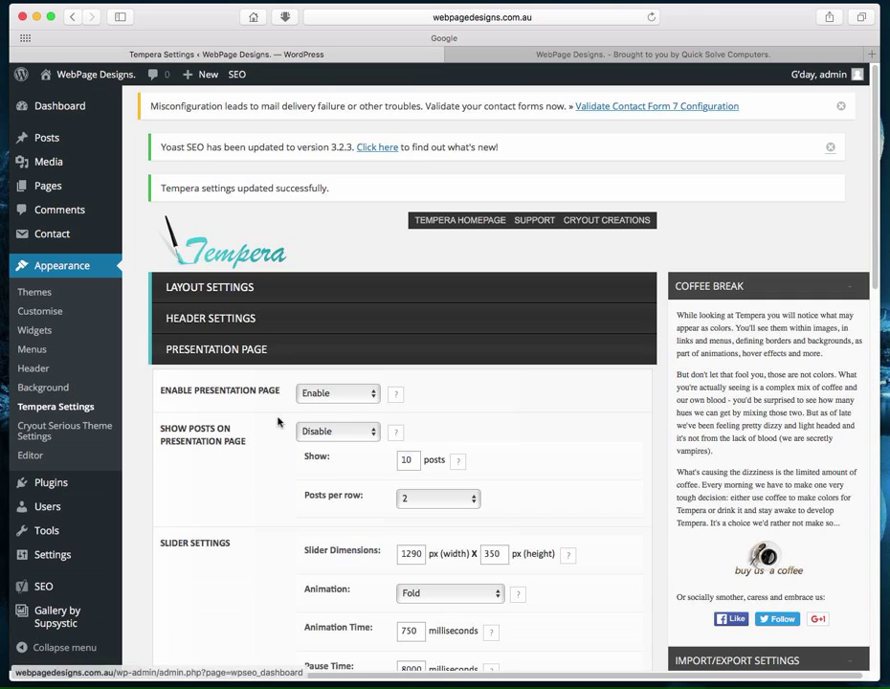
scroll(354, 509, "down", 5)
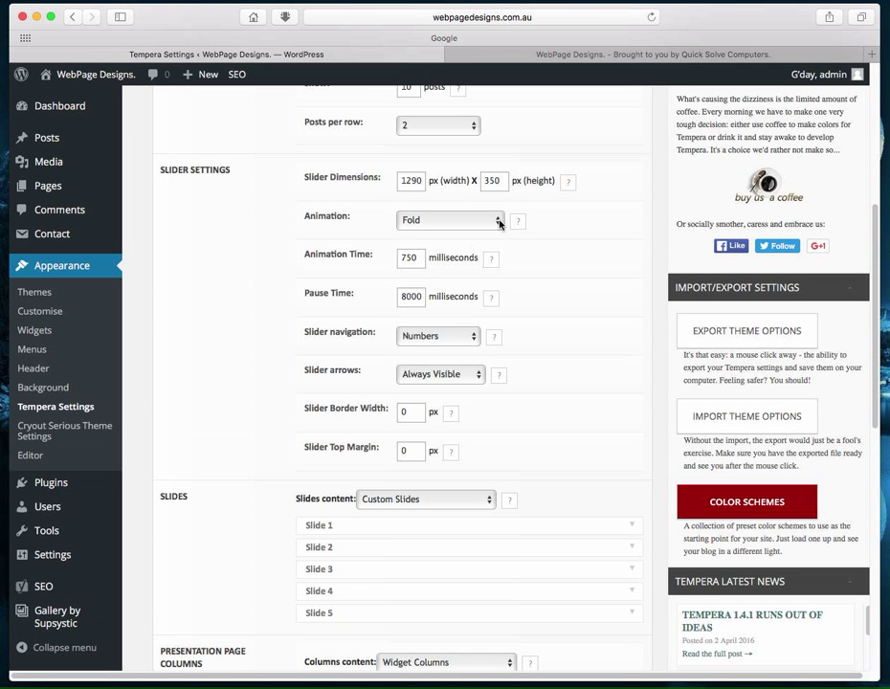
left_click(497, 222)
left_click(438, 257)
scroll(532, 478, "down", 8)
scroll(532, 479, "down", 5)
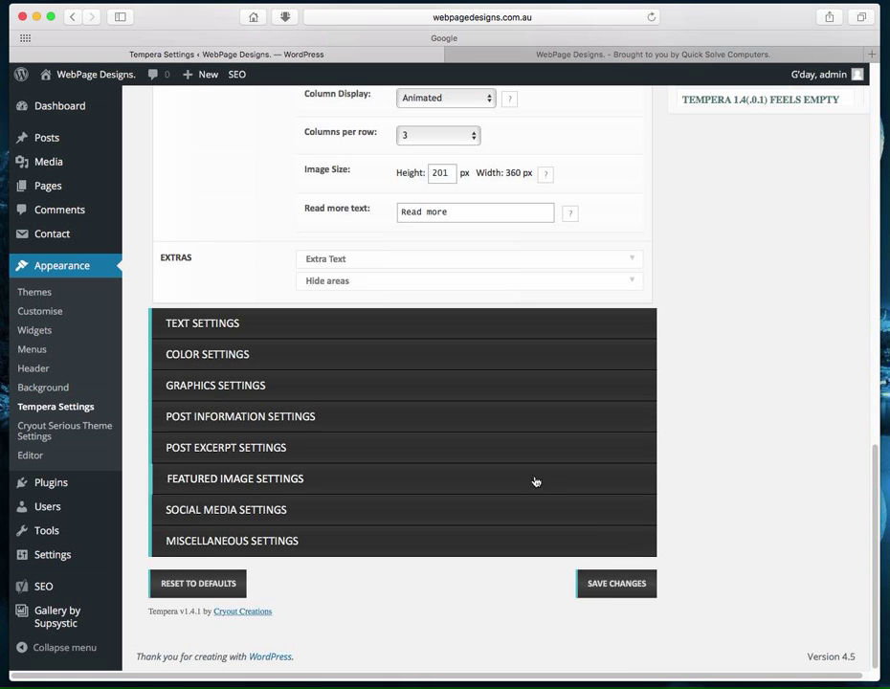
left_click(608, 592)
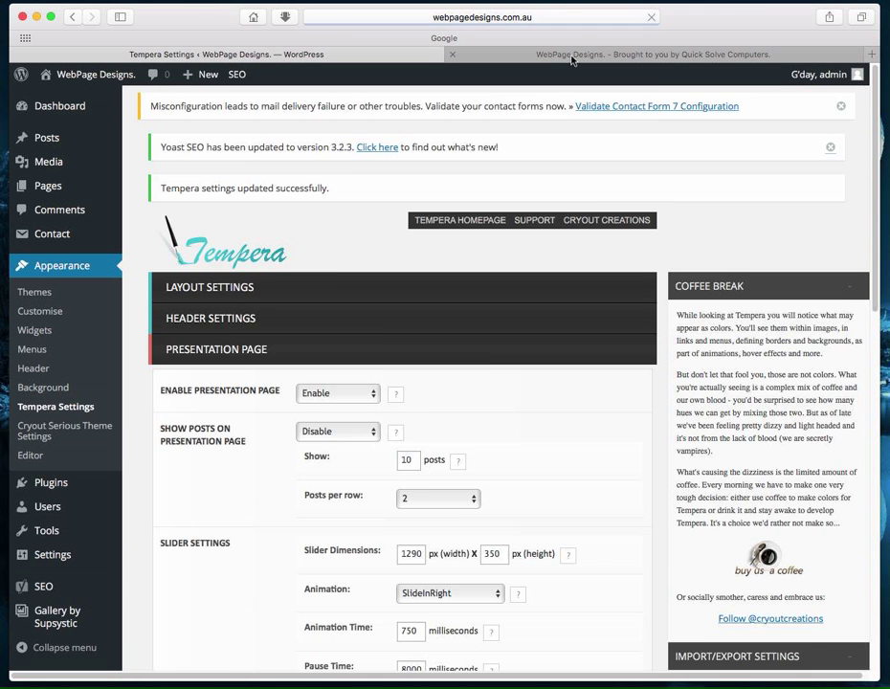
- Reload the site's home page and test the SlideInRight animation with slides 2 and 3, reloading once more to repeat the test
left_click(573, 55)
left_click(653, 17)
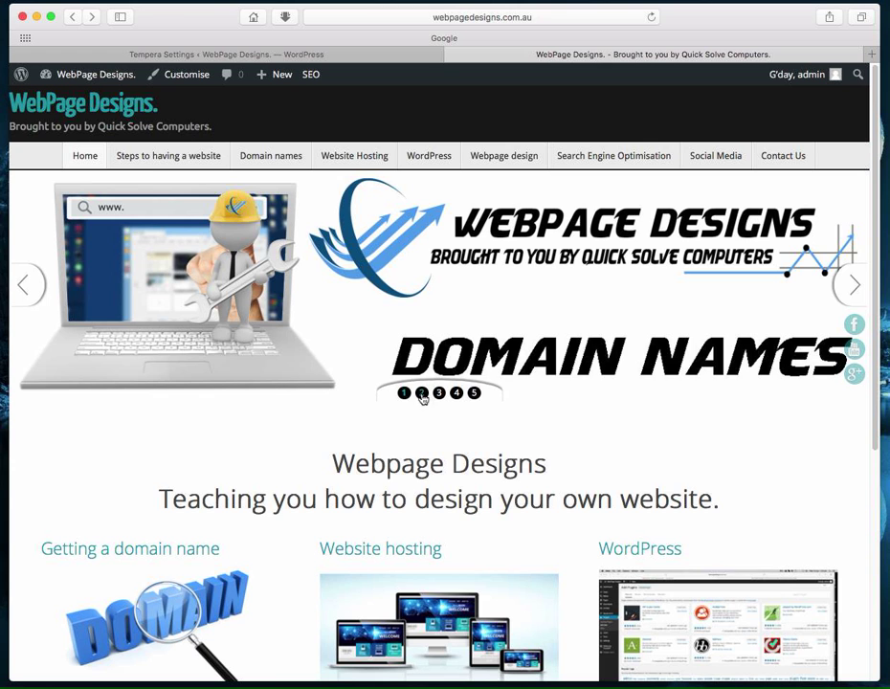
left_click(422, 394)
left_click(438, 394)
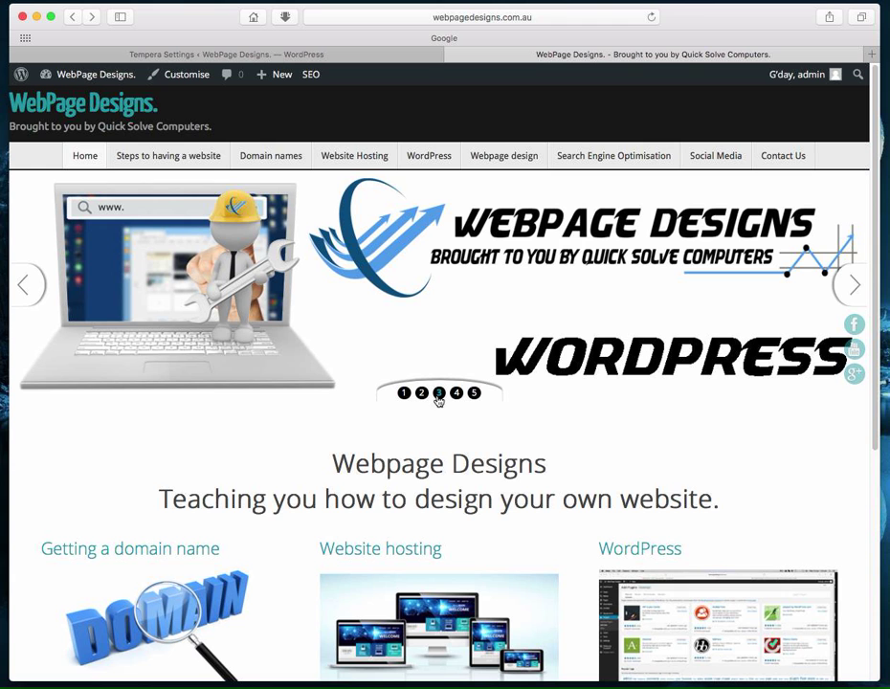
left_click(651, 17)
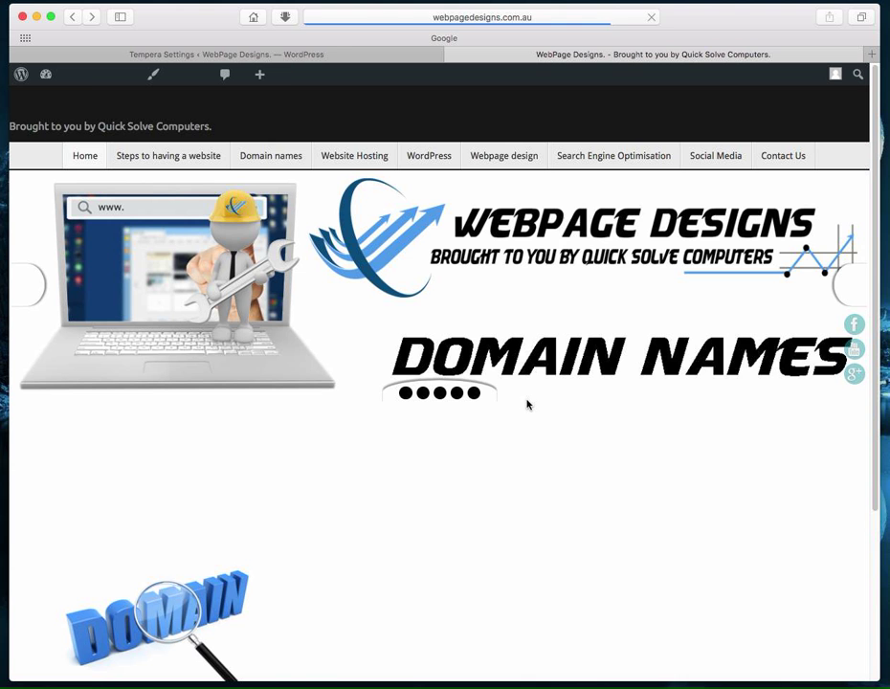
left_click(421, 394)
left_click(834, 685)
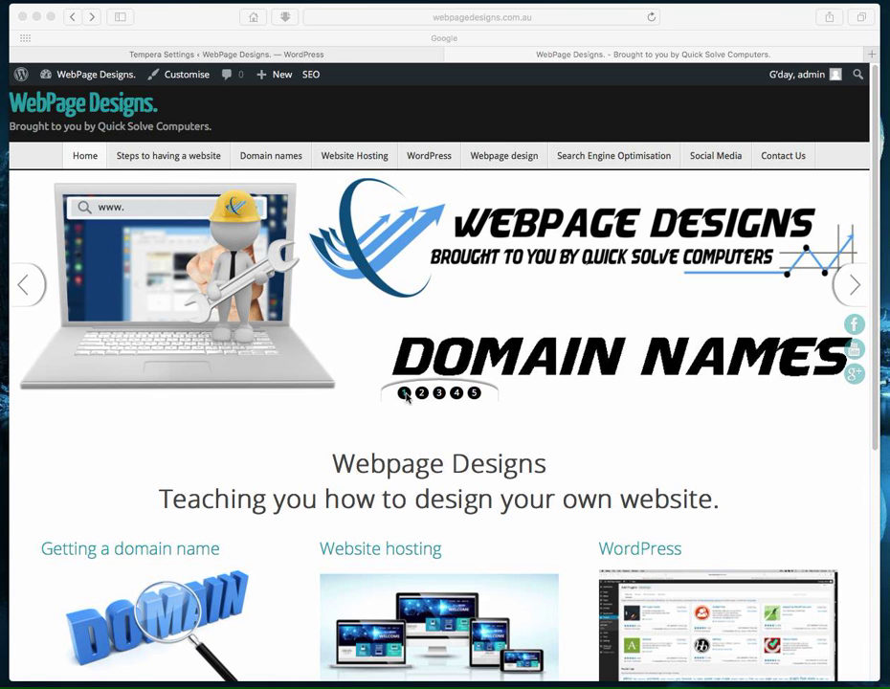
- Set the slider navigation to None and the slider arrows to Hidden in the Tempera settings
left_click(334, 59)
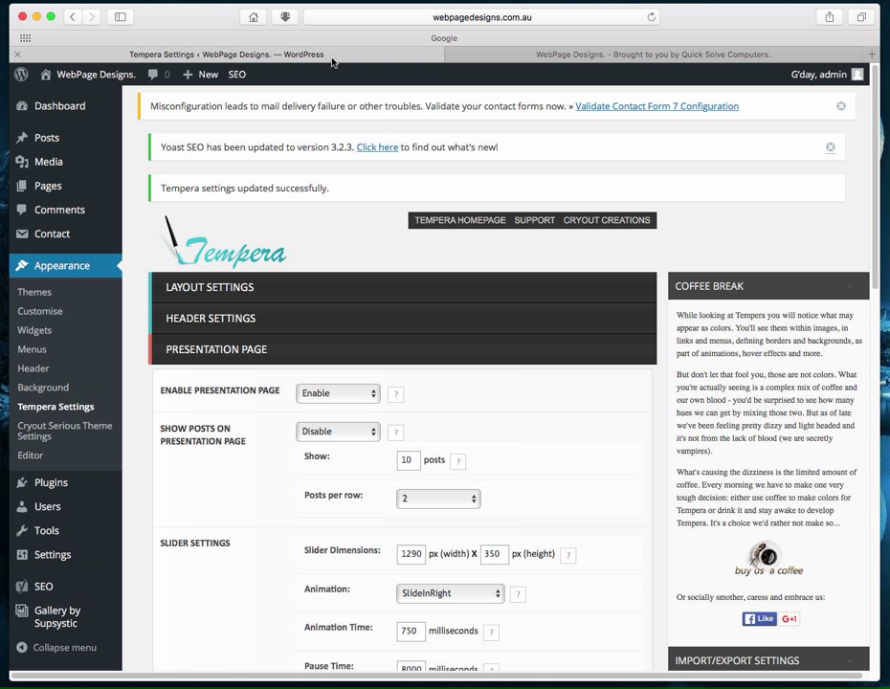
scroll(383, 444, "down", 5)
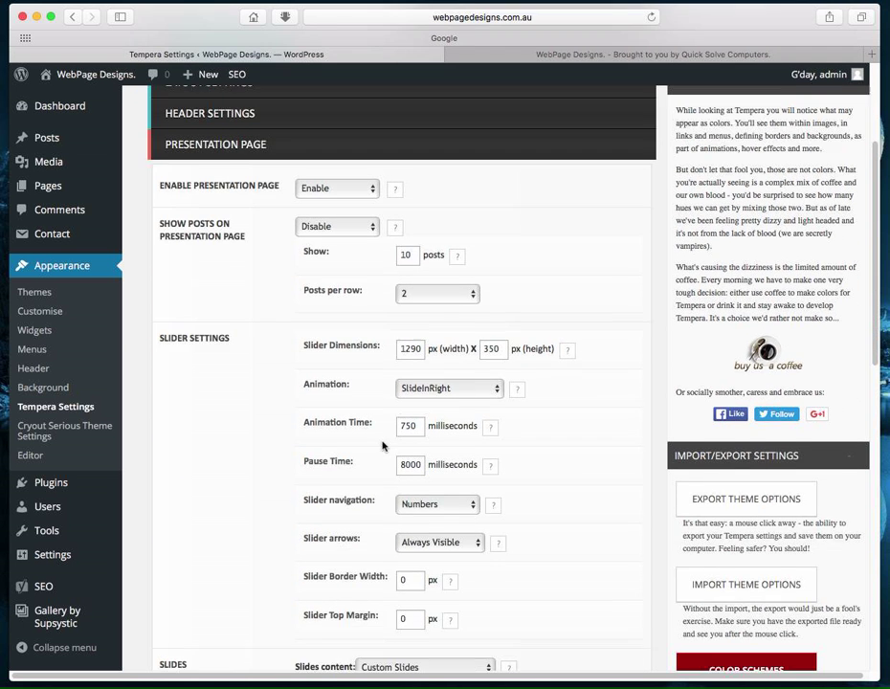
left_click(433, 494)
left_click(421, 528)
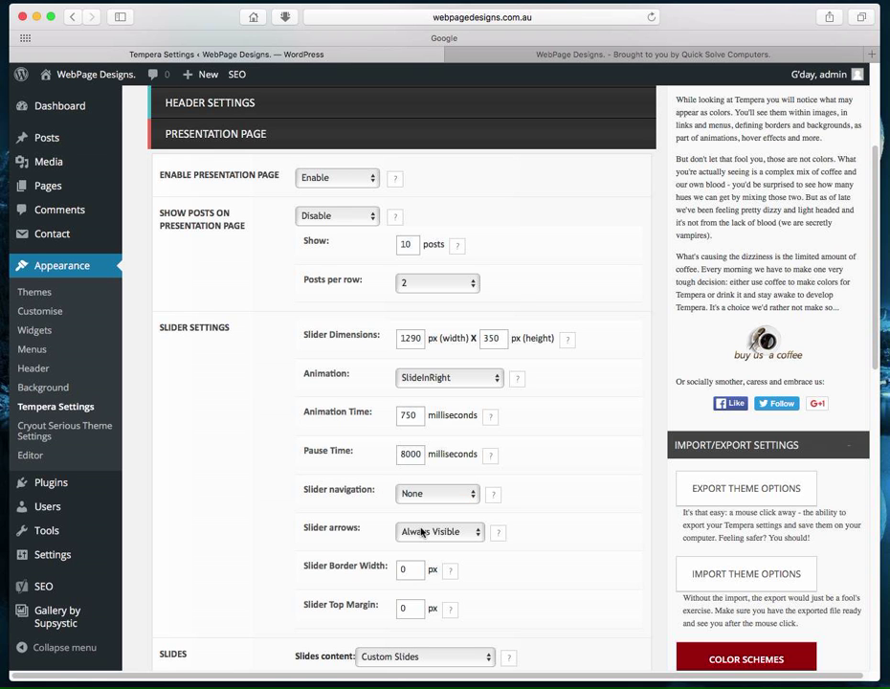
left_click(421, 534)
left_click(417, 566)
scroll(537, 521, "down", 3)
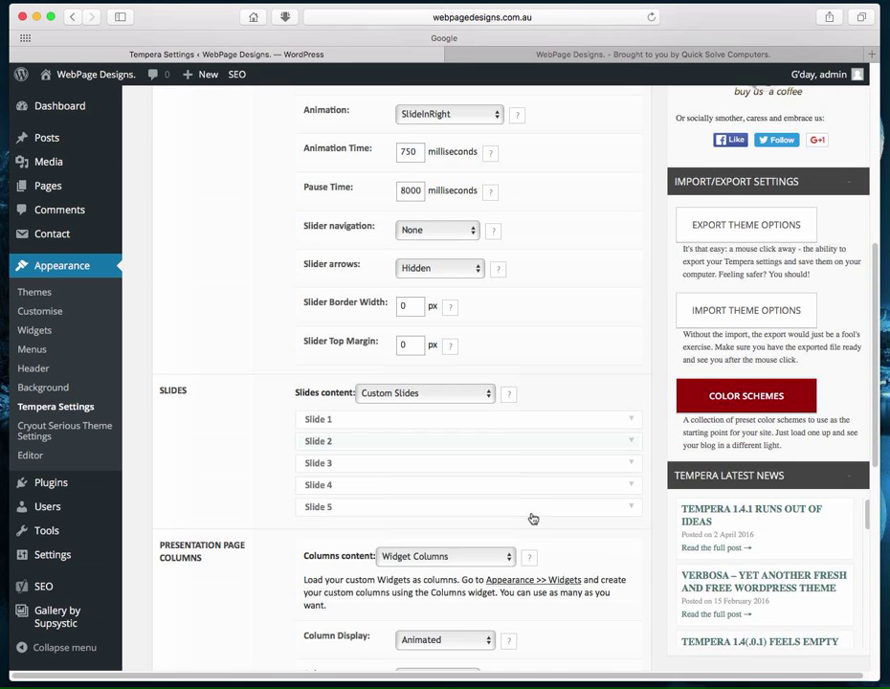
- Set the slider animation to Fade and save the theme settings
scroll(521, 498, "up", 5)
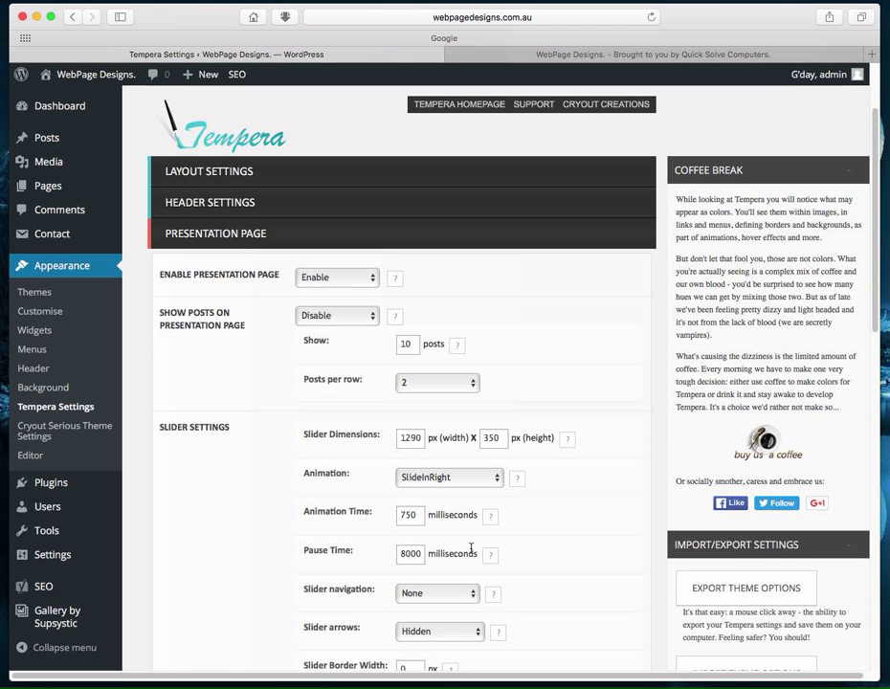
left_click(486, 477)
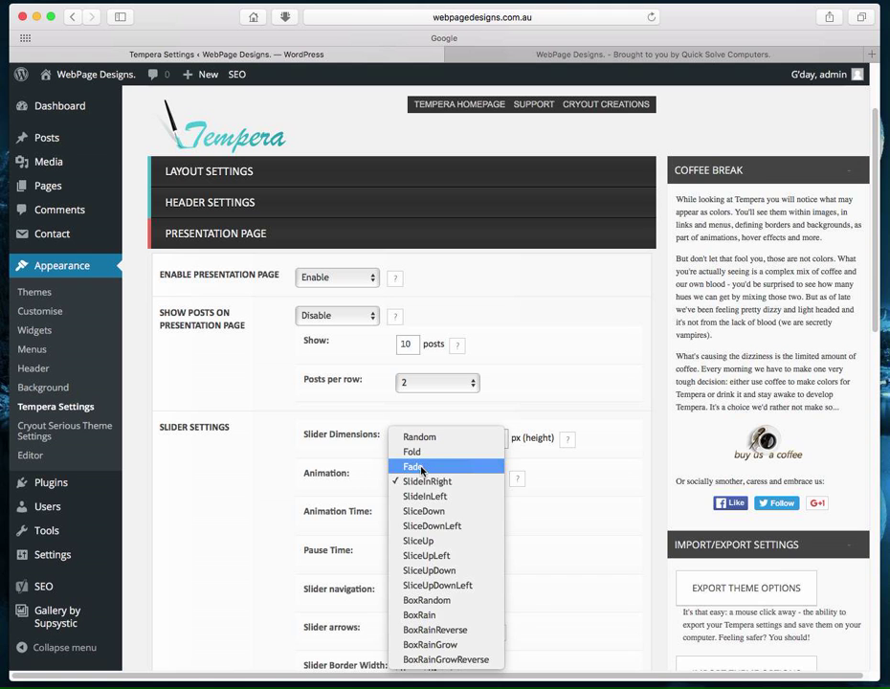
left_click(421, 468)
scroll(639, 541, "down", 10)
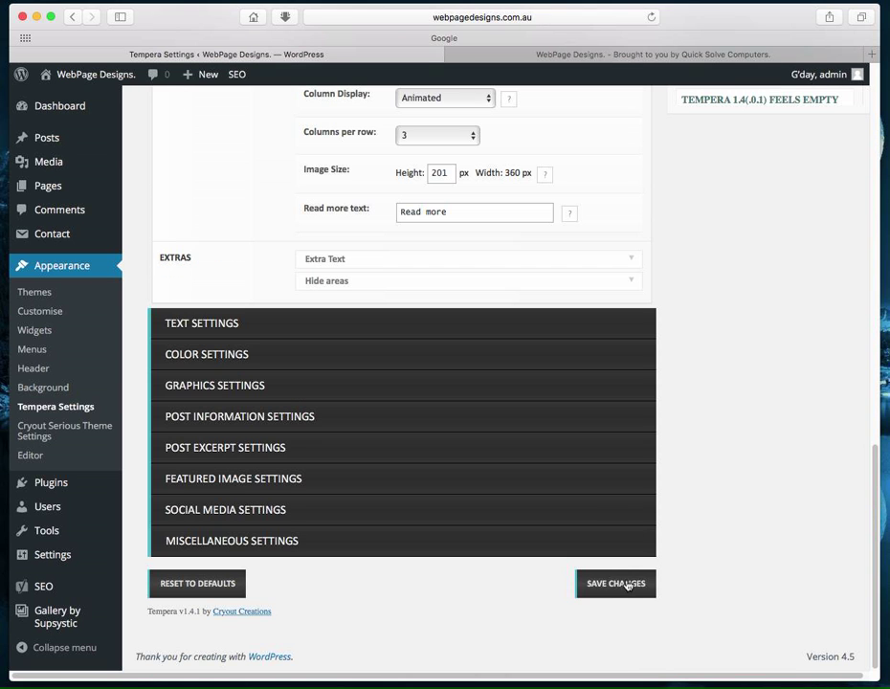
left_click(621, 585)
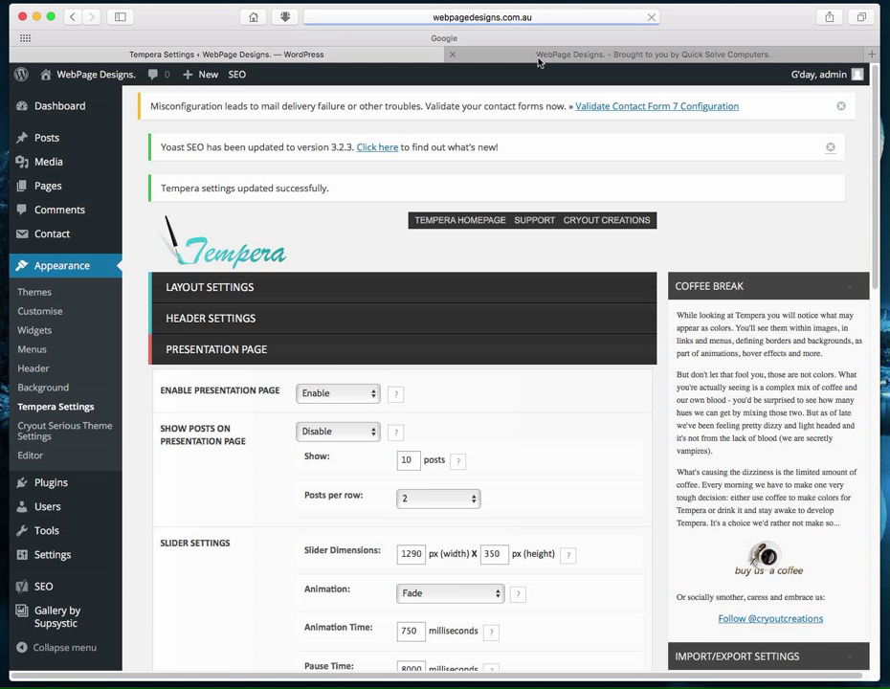
- Reload the site's home page and check the slider with navigation and arrows turned off
left_click(536, 55)
left_click(650, 18)
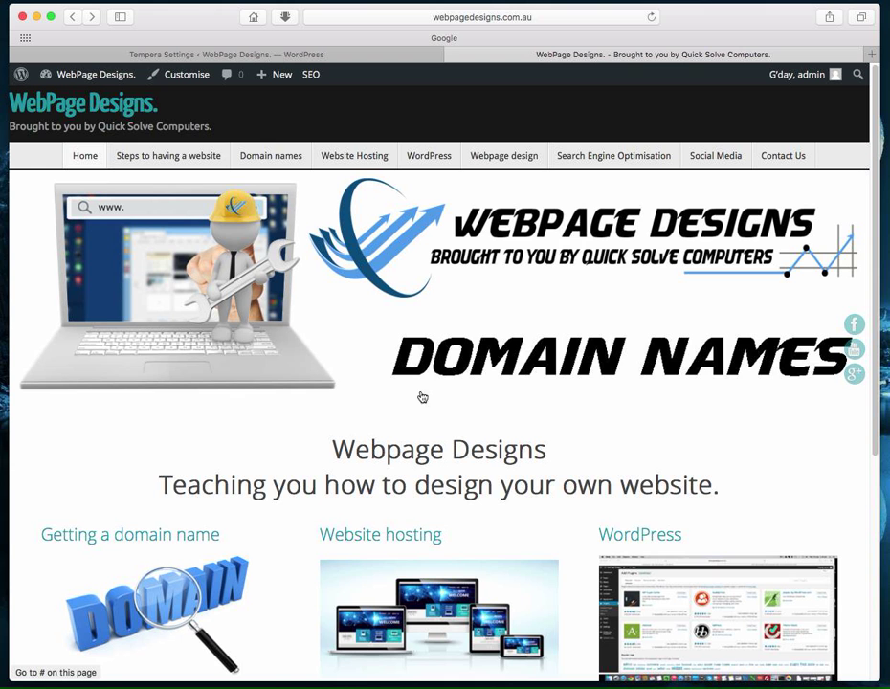
- Return to the Tempera settings and select the slider's Pause Time value for editing
left_click(367, 55)
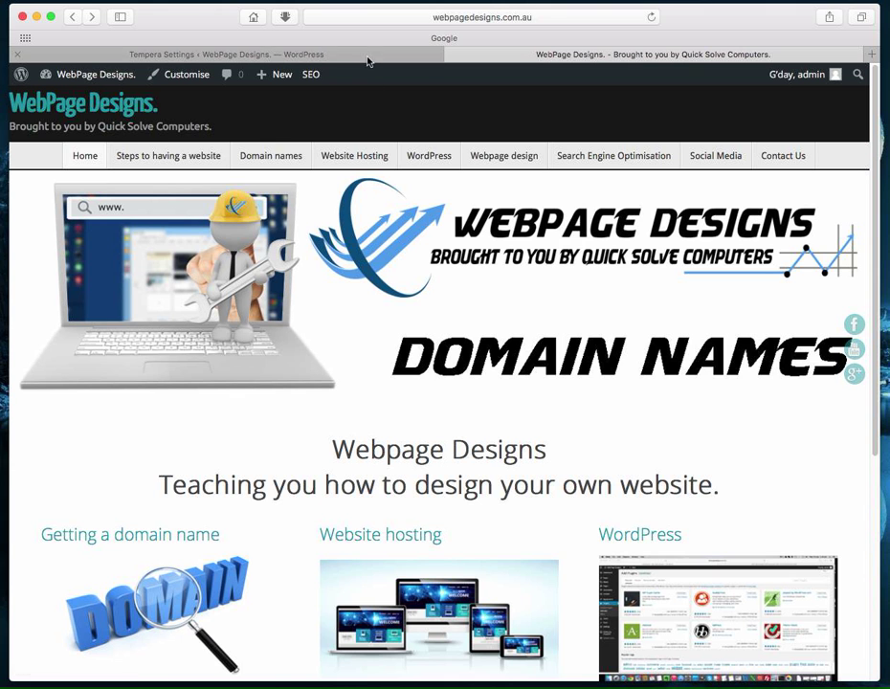
scroll(488, 502, "down", 5)
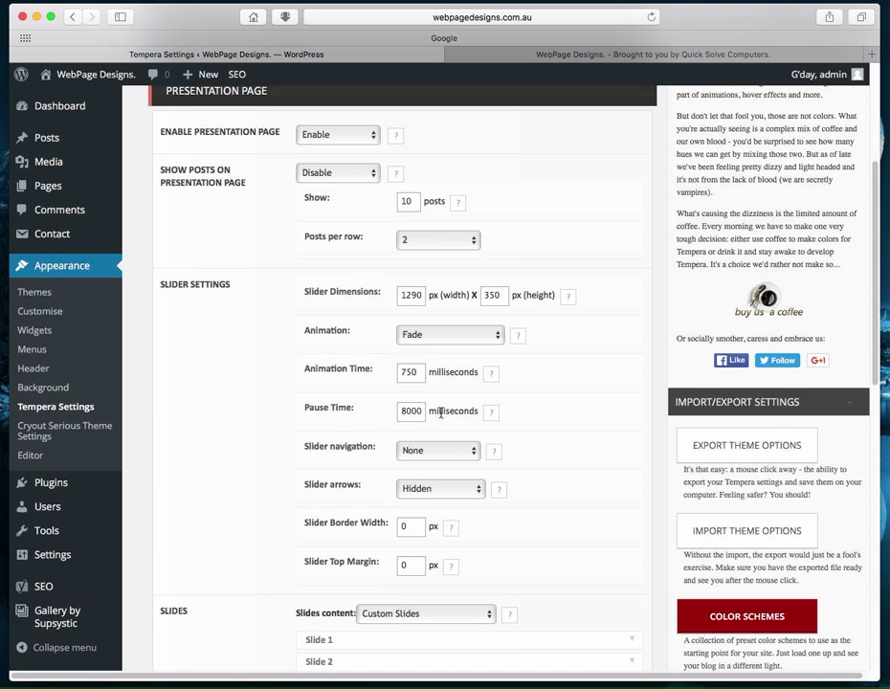
left_click_drag(418, 409, 397, 411)
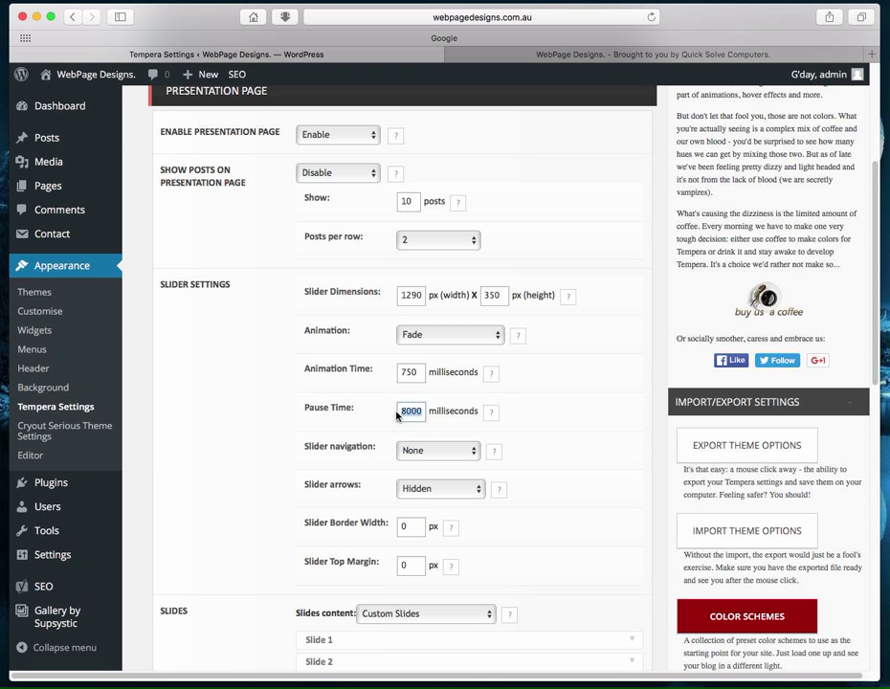